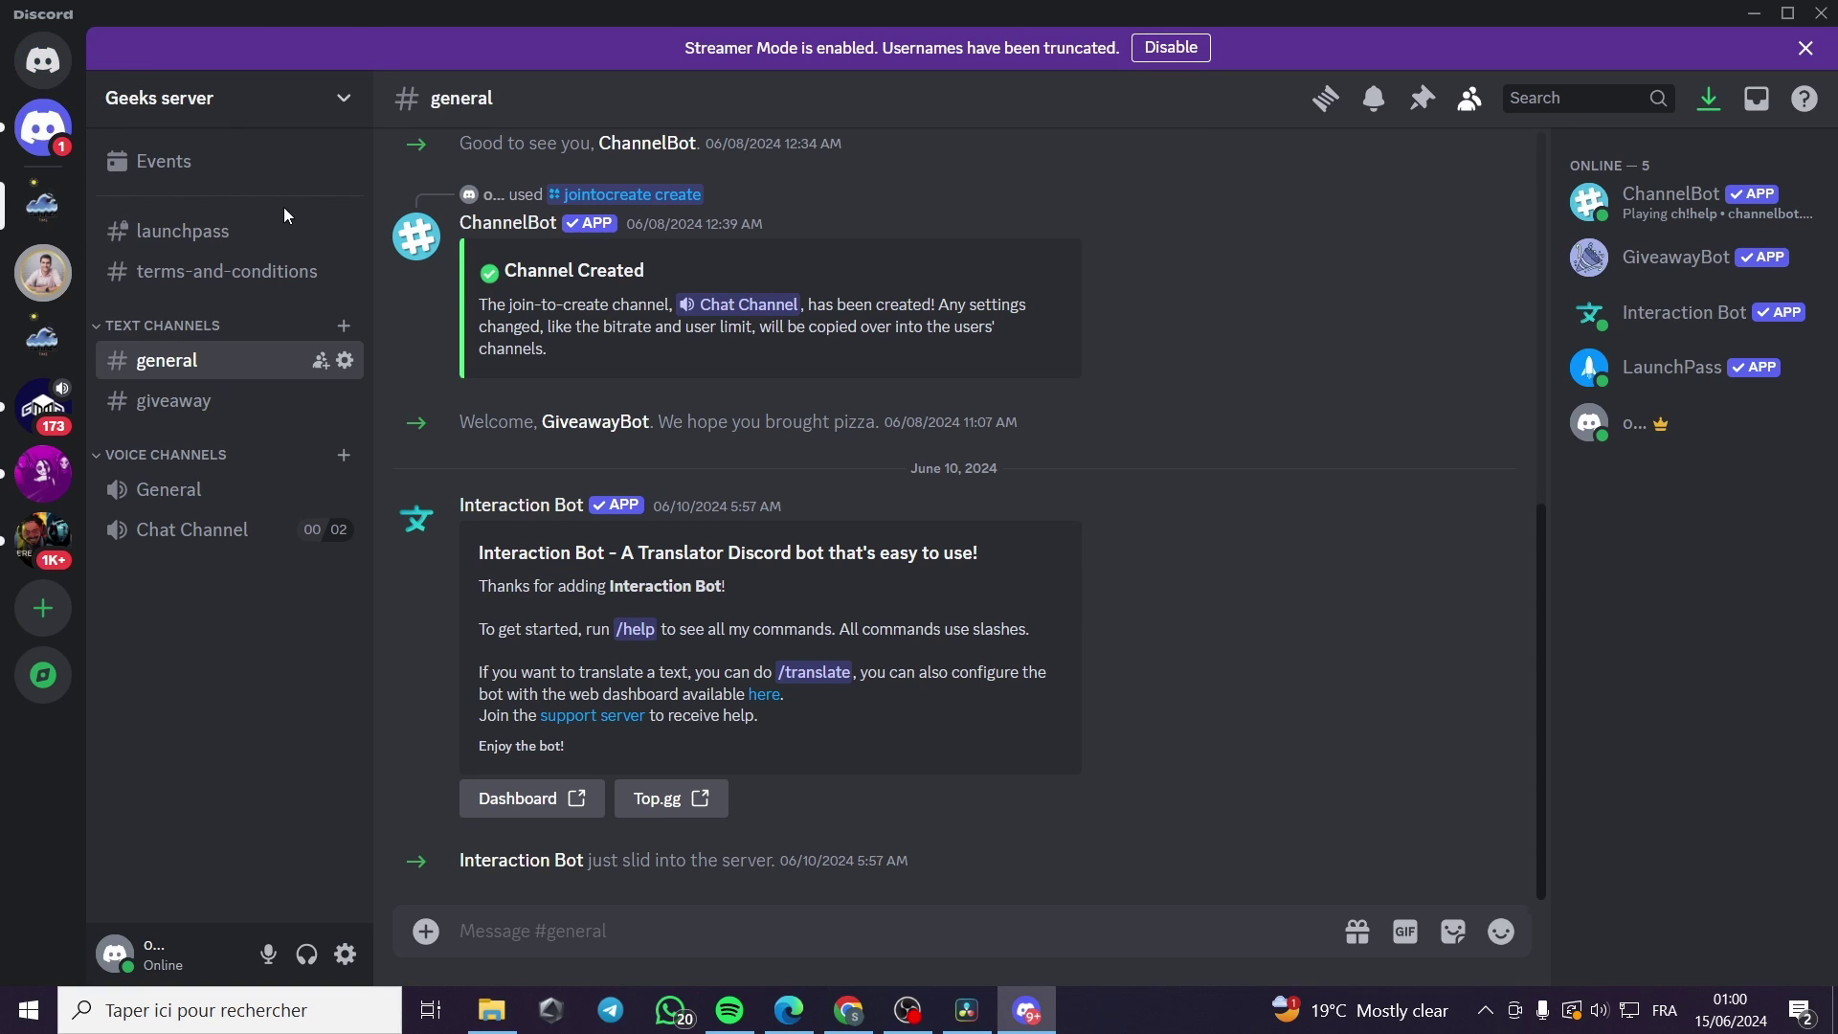
Open Server Settings for the Geeks server from its server-name dropdown.
click(316, 107)
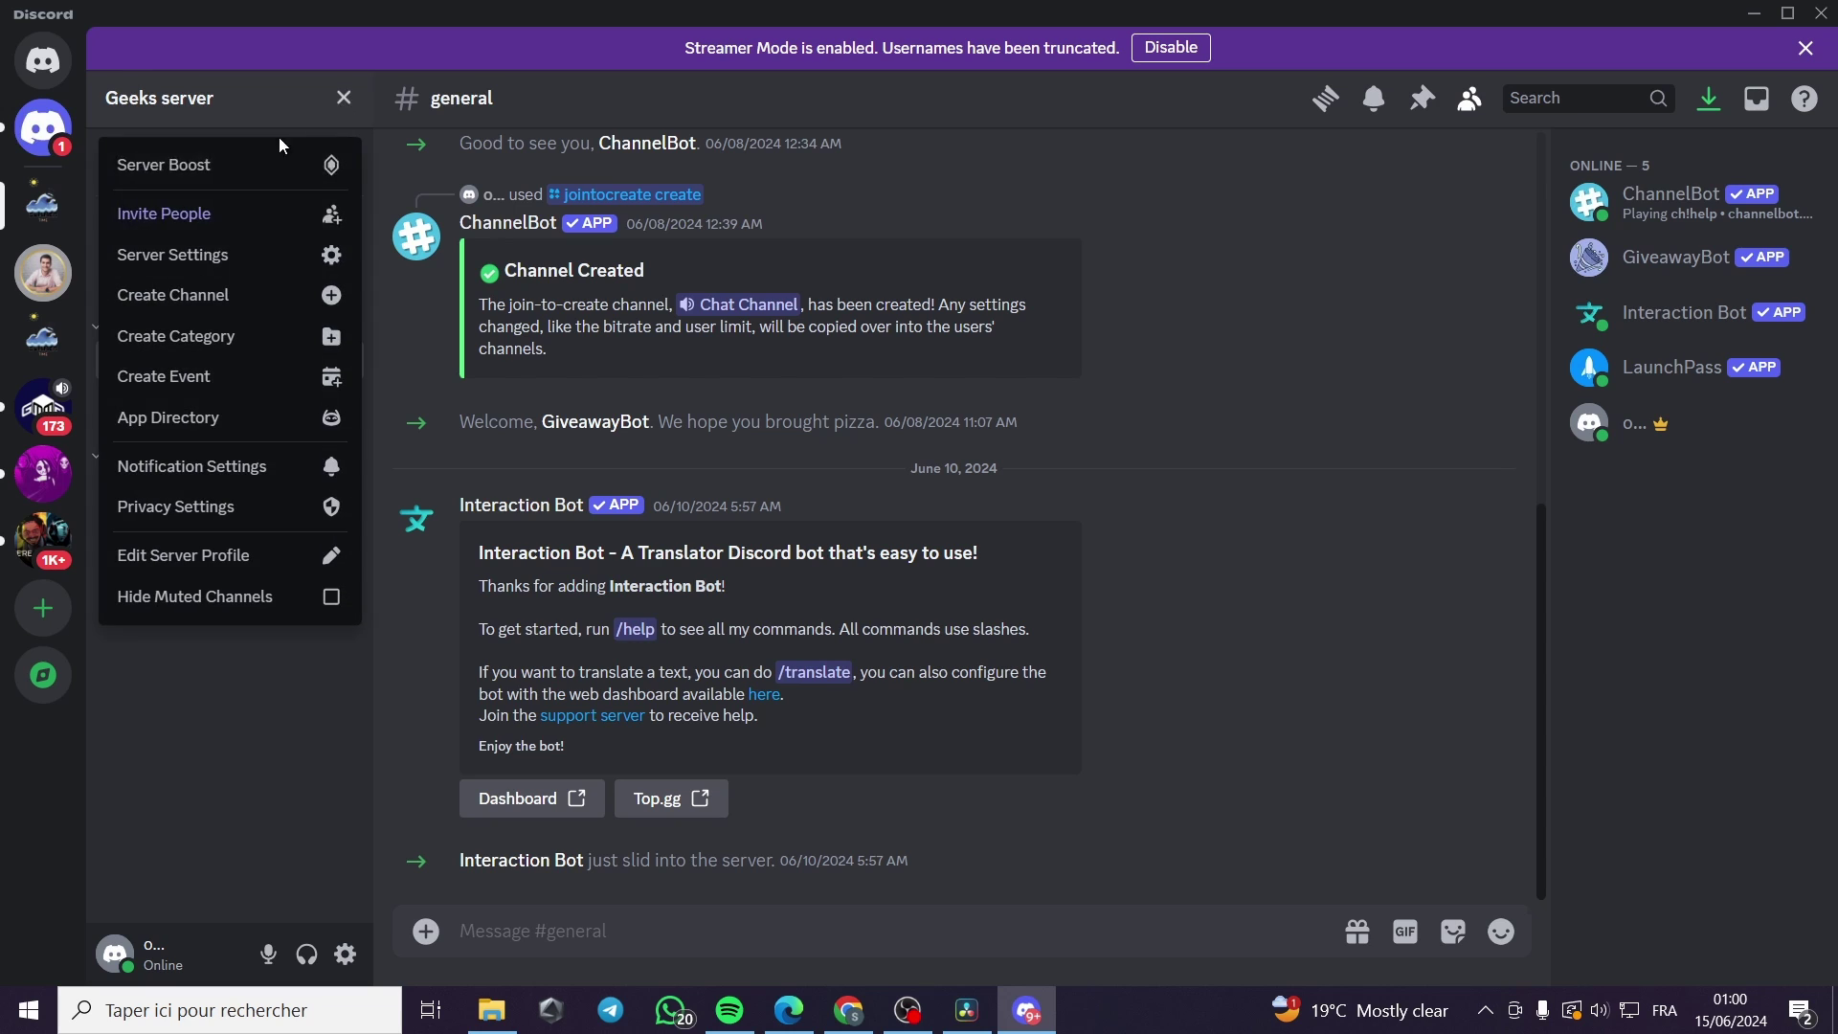
click(218, 272)
scroll(386, 444, down, 3)
scroll(387, 444, down, 2)
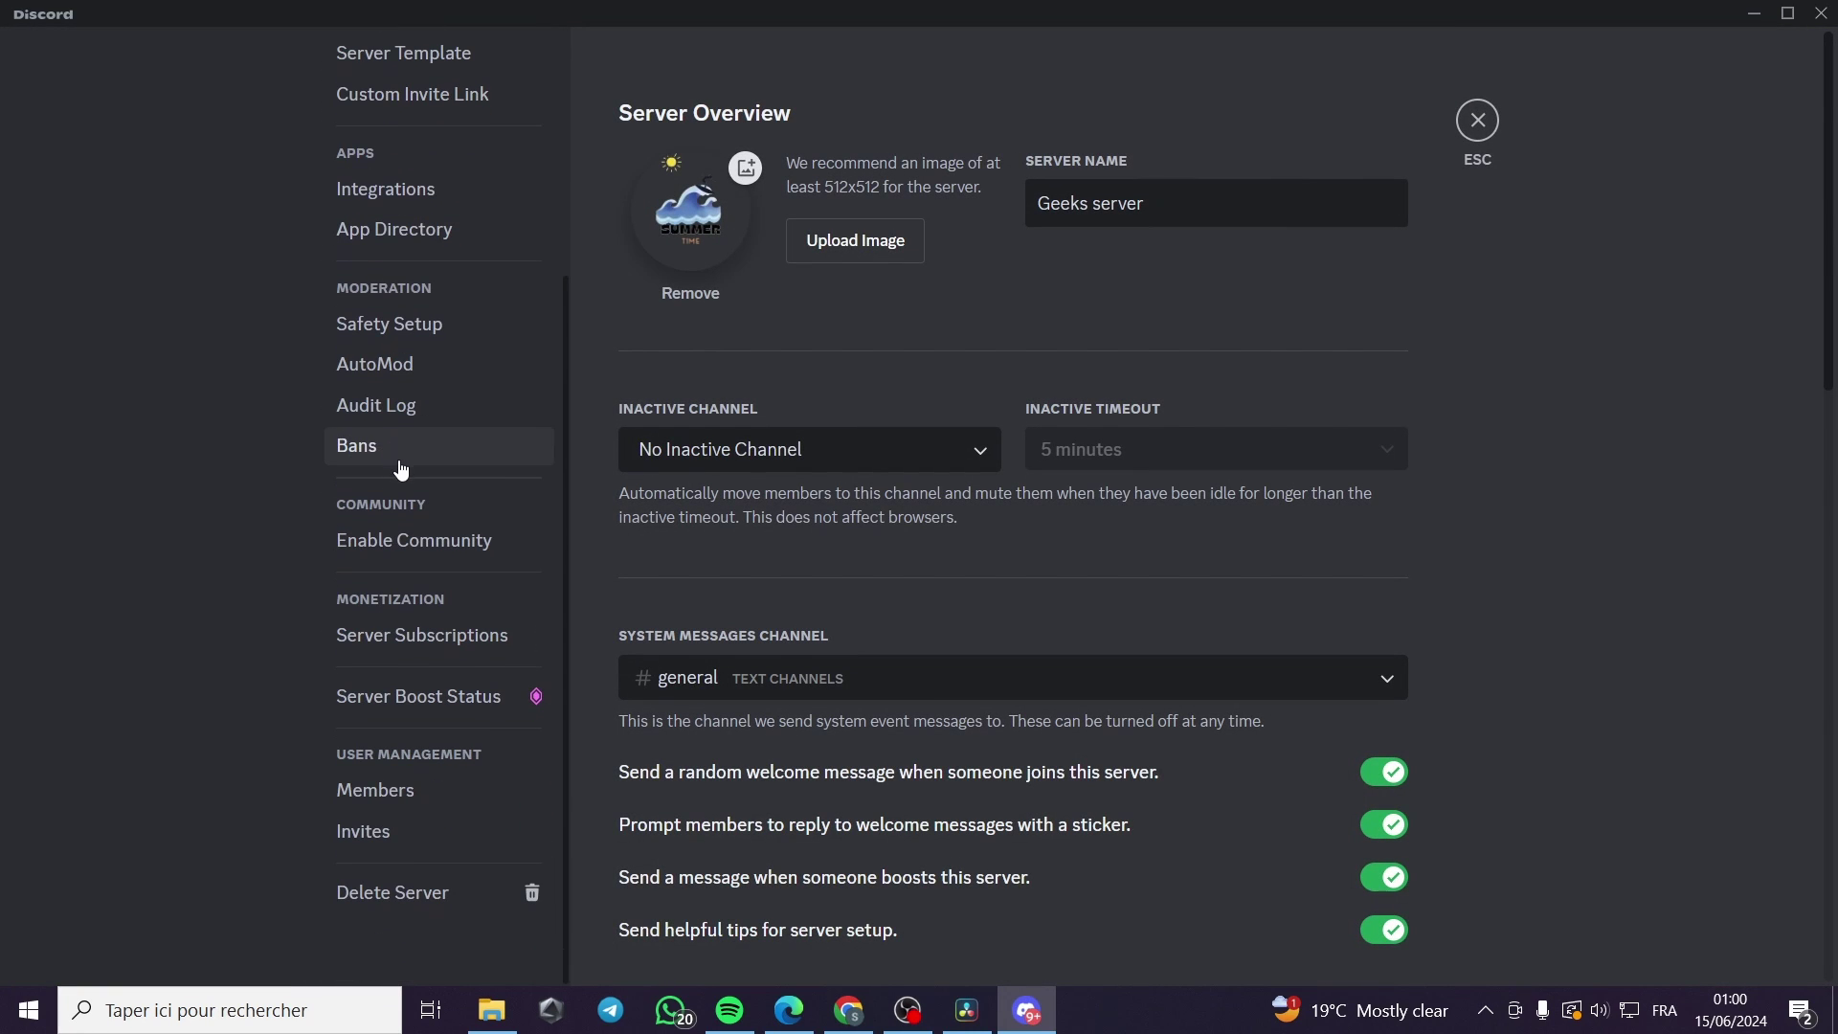
Create two webhooks, Captain Hook and Spidey Bot, on the Integrations page.
click(394, 189)
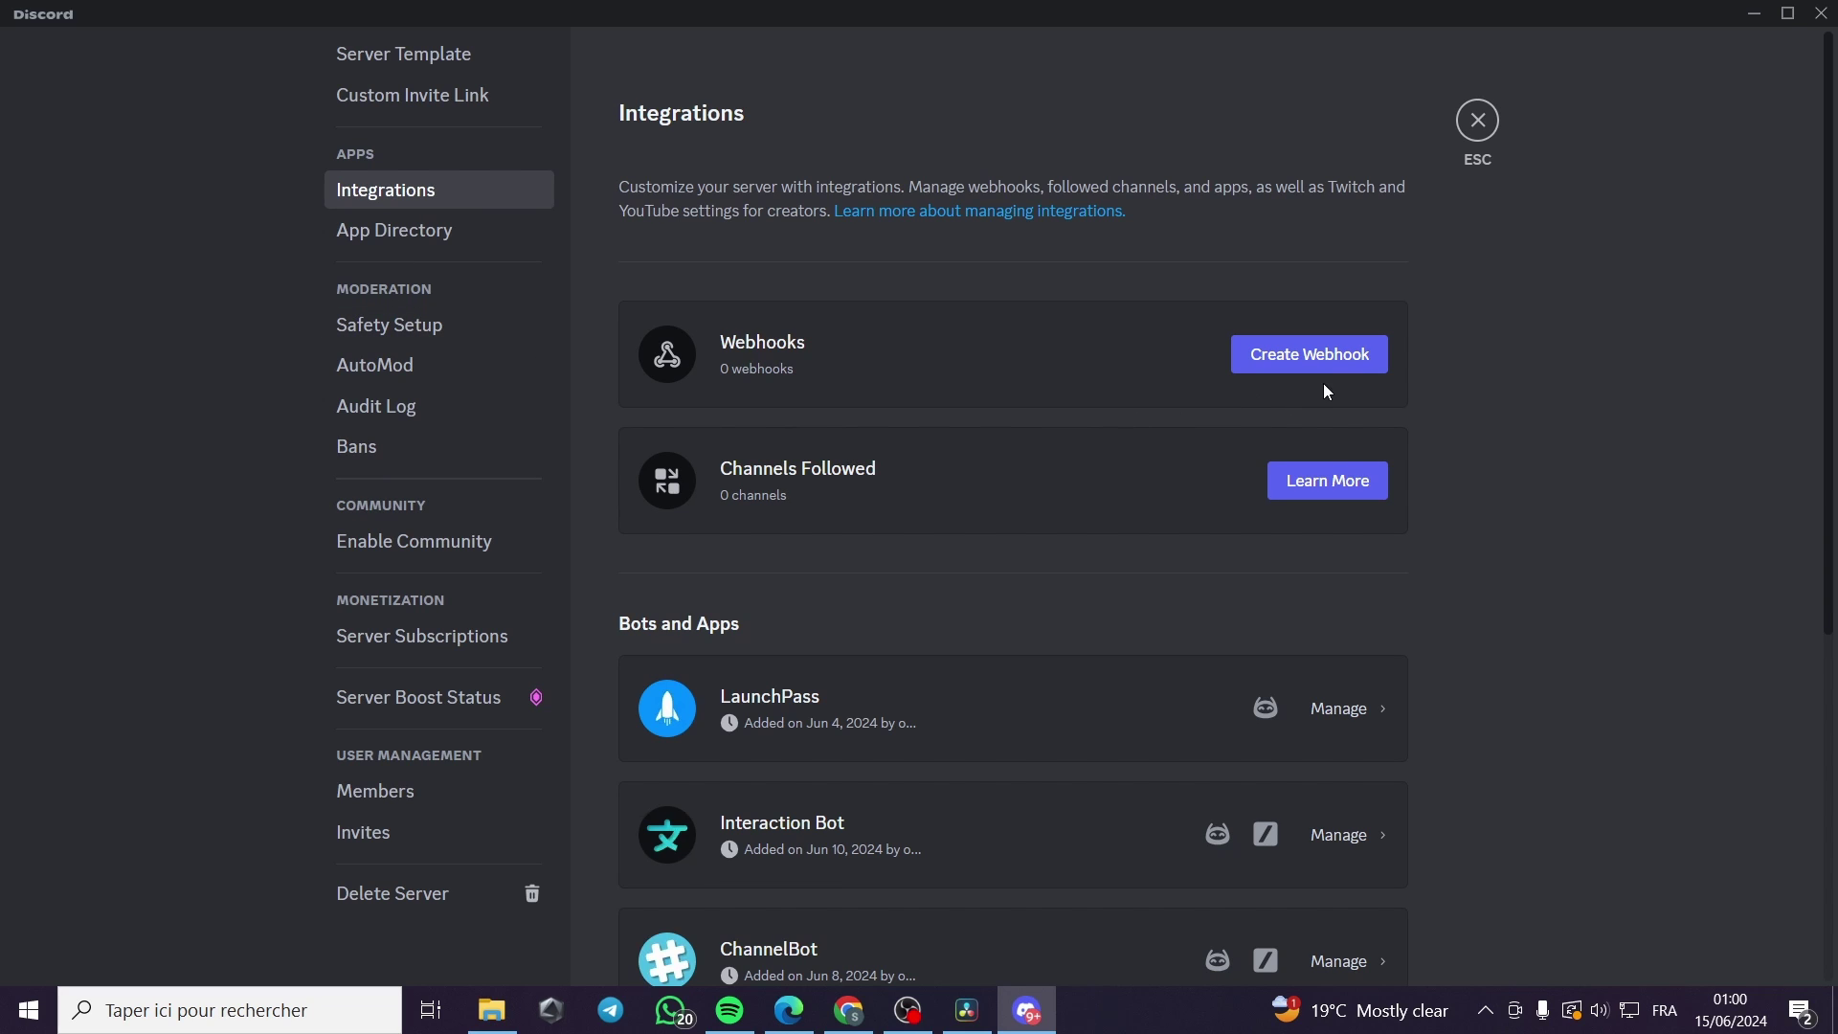
click(1311, 362)
click(1031, 559)
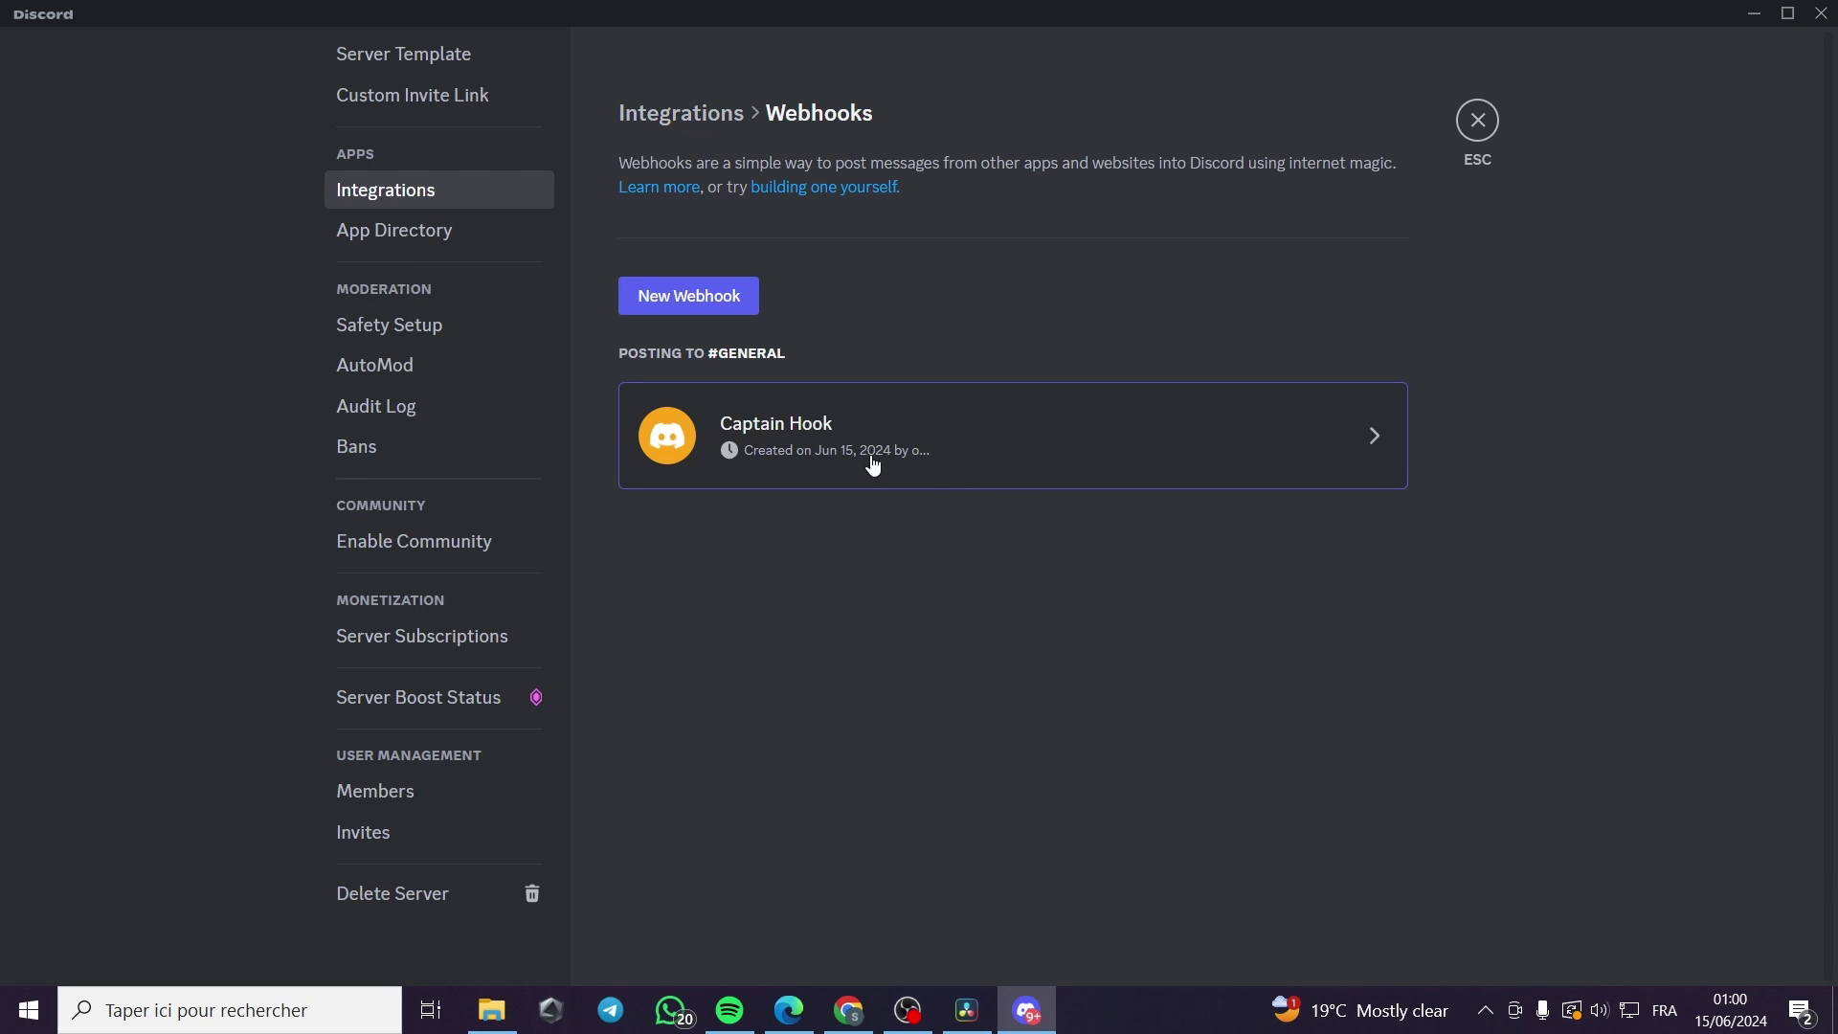
click(718, 306)
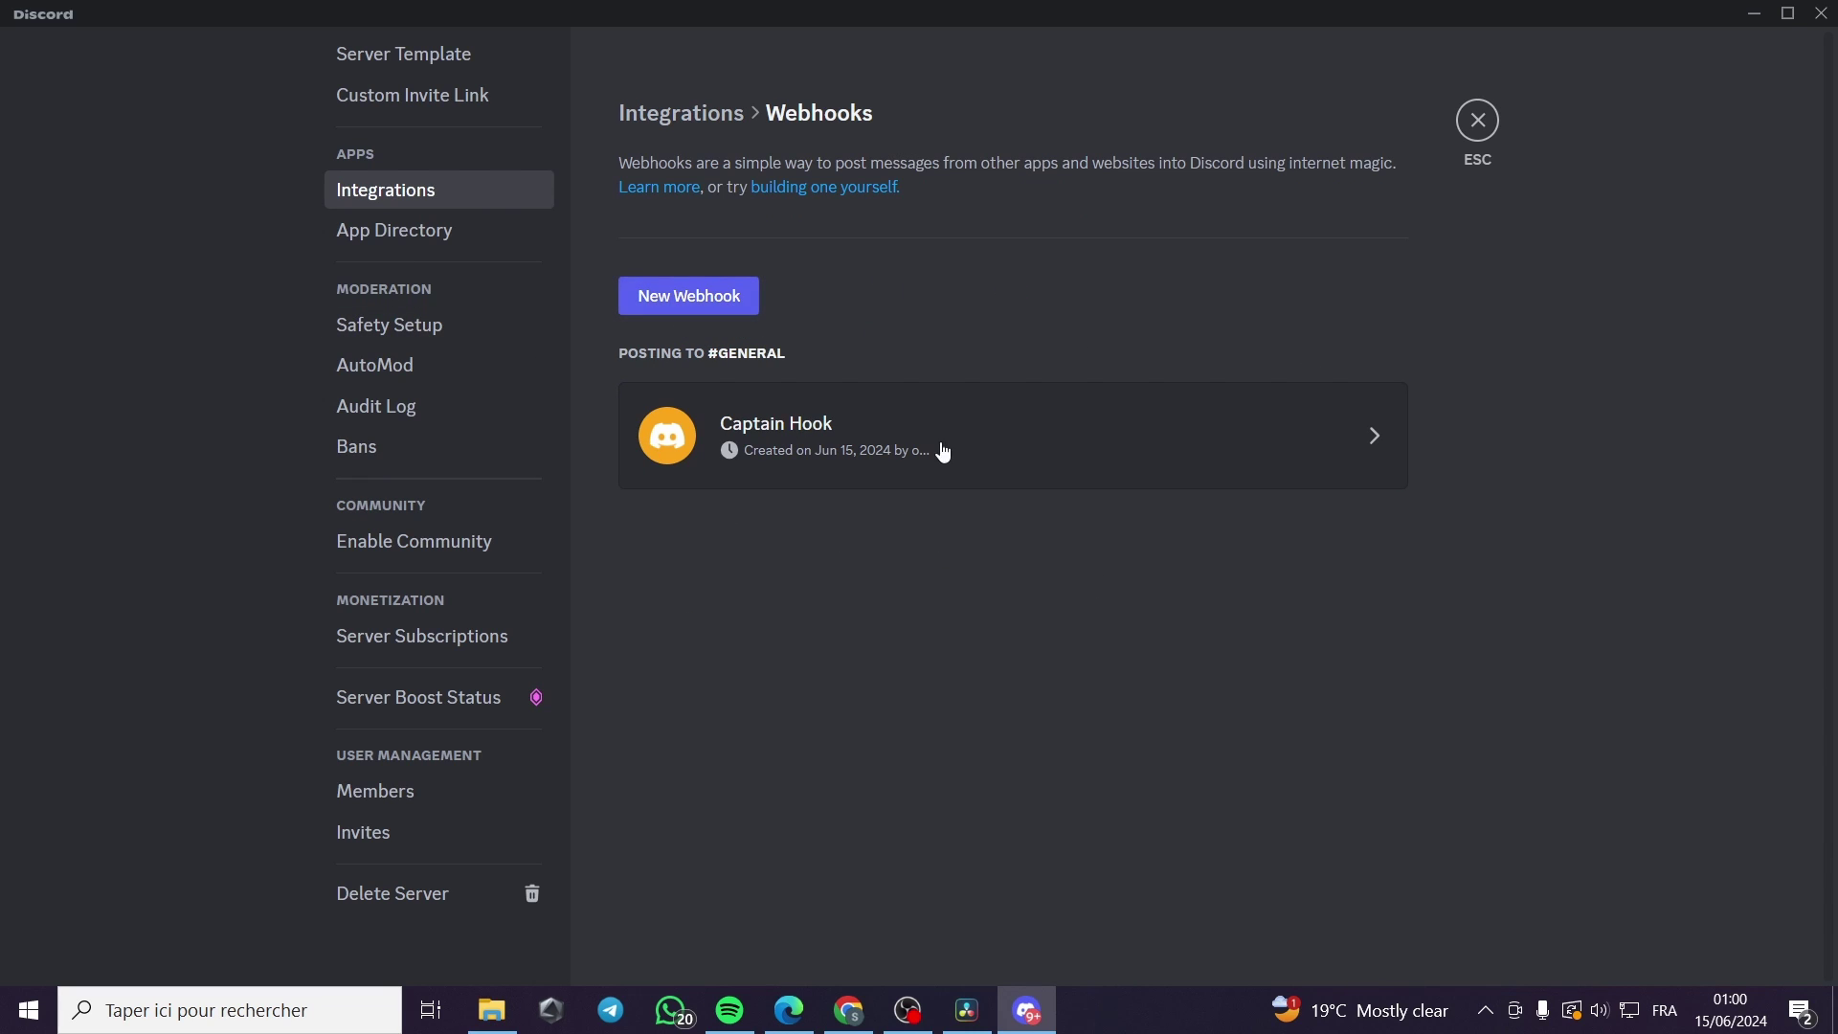
Set the Spidey Bot webhook's channel to #general.
click(887, 560)
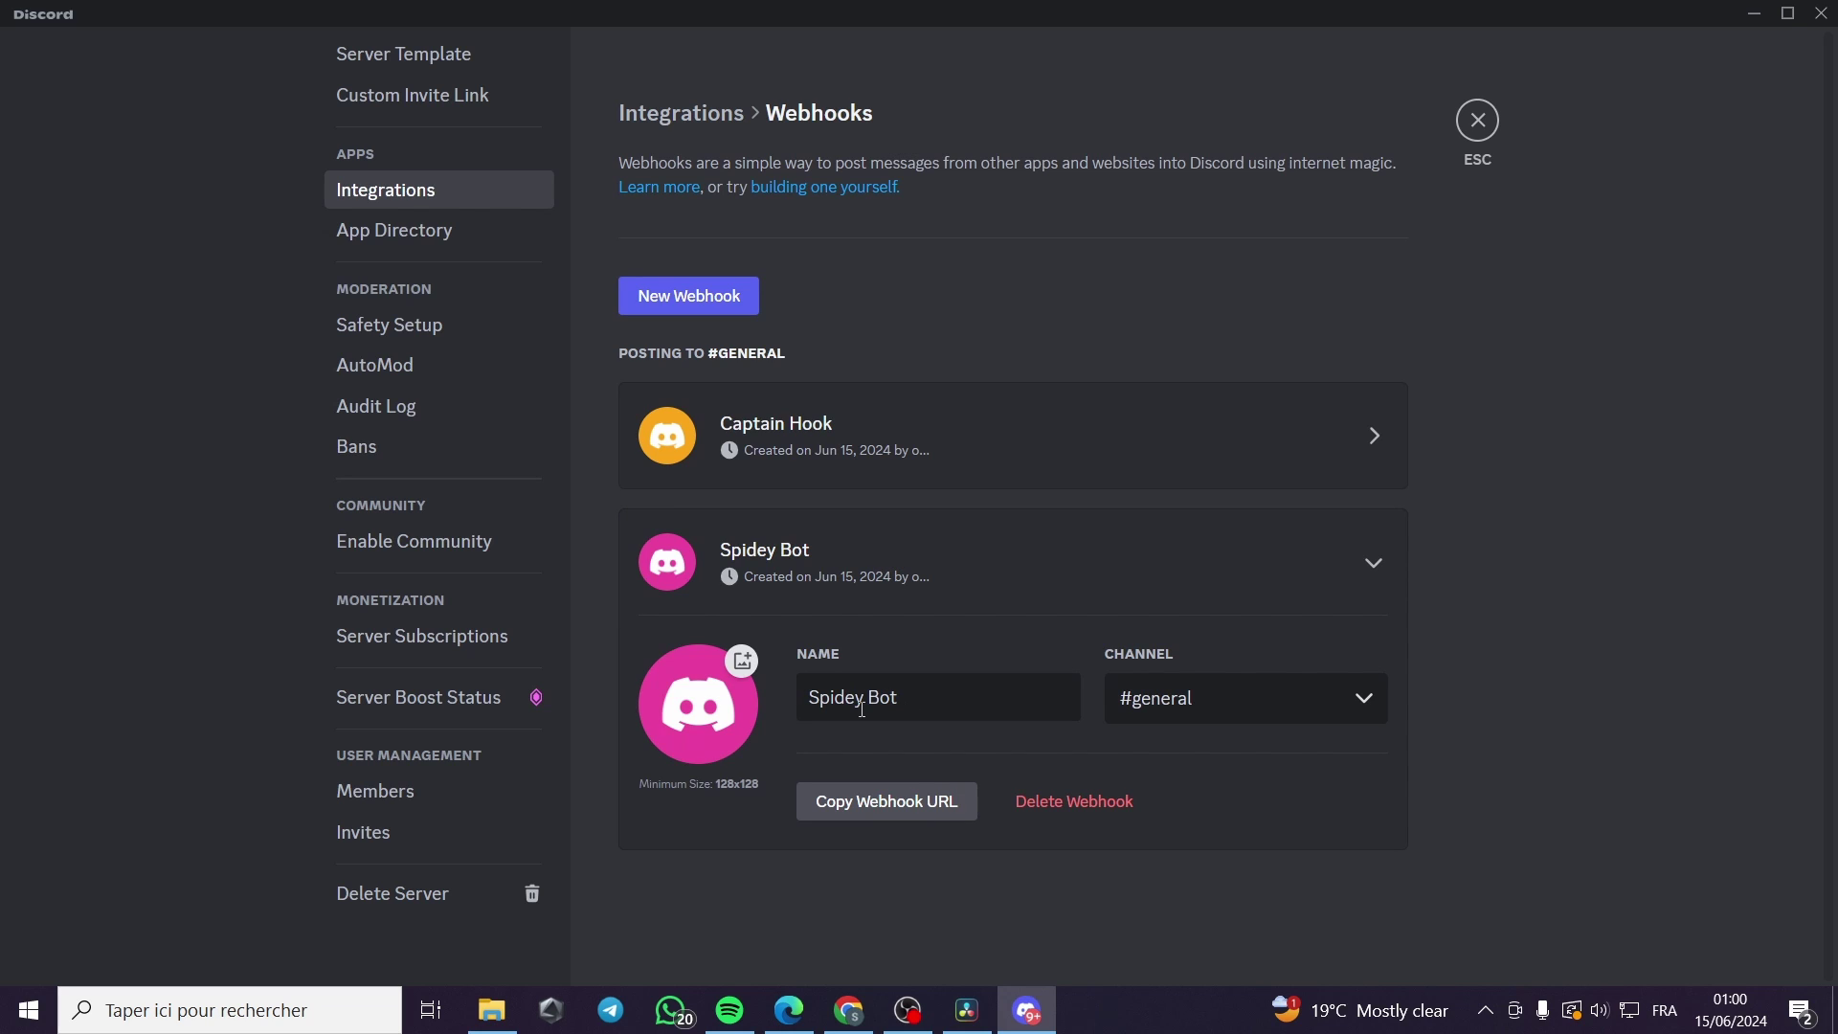
click(1183, 704)
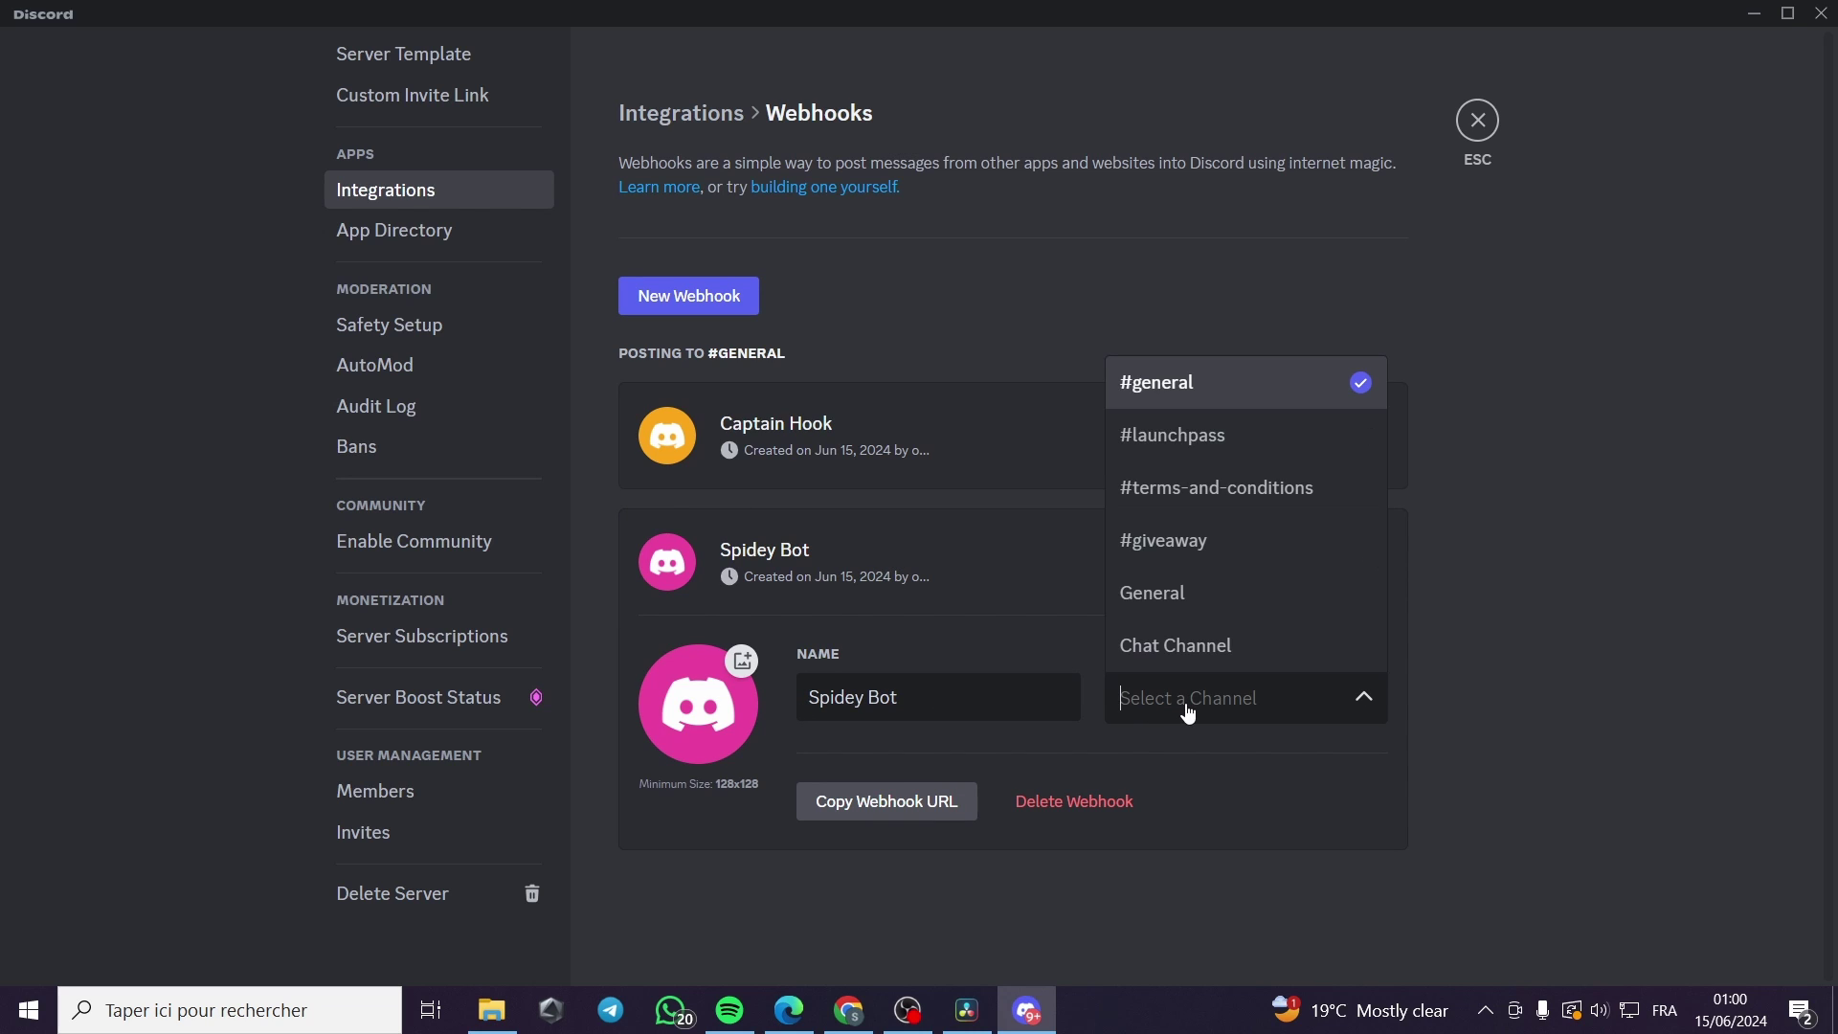
click(1229, 397)
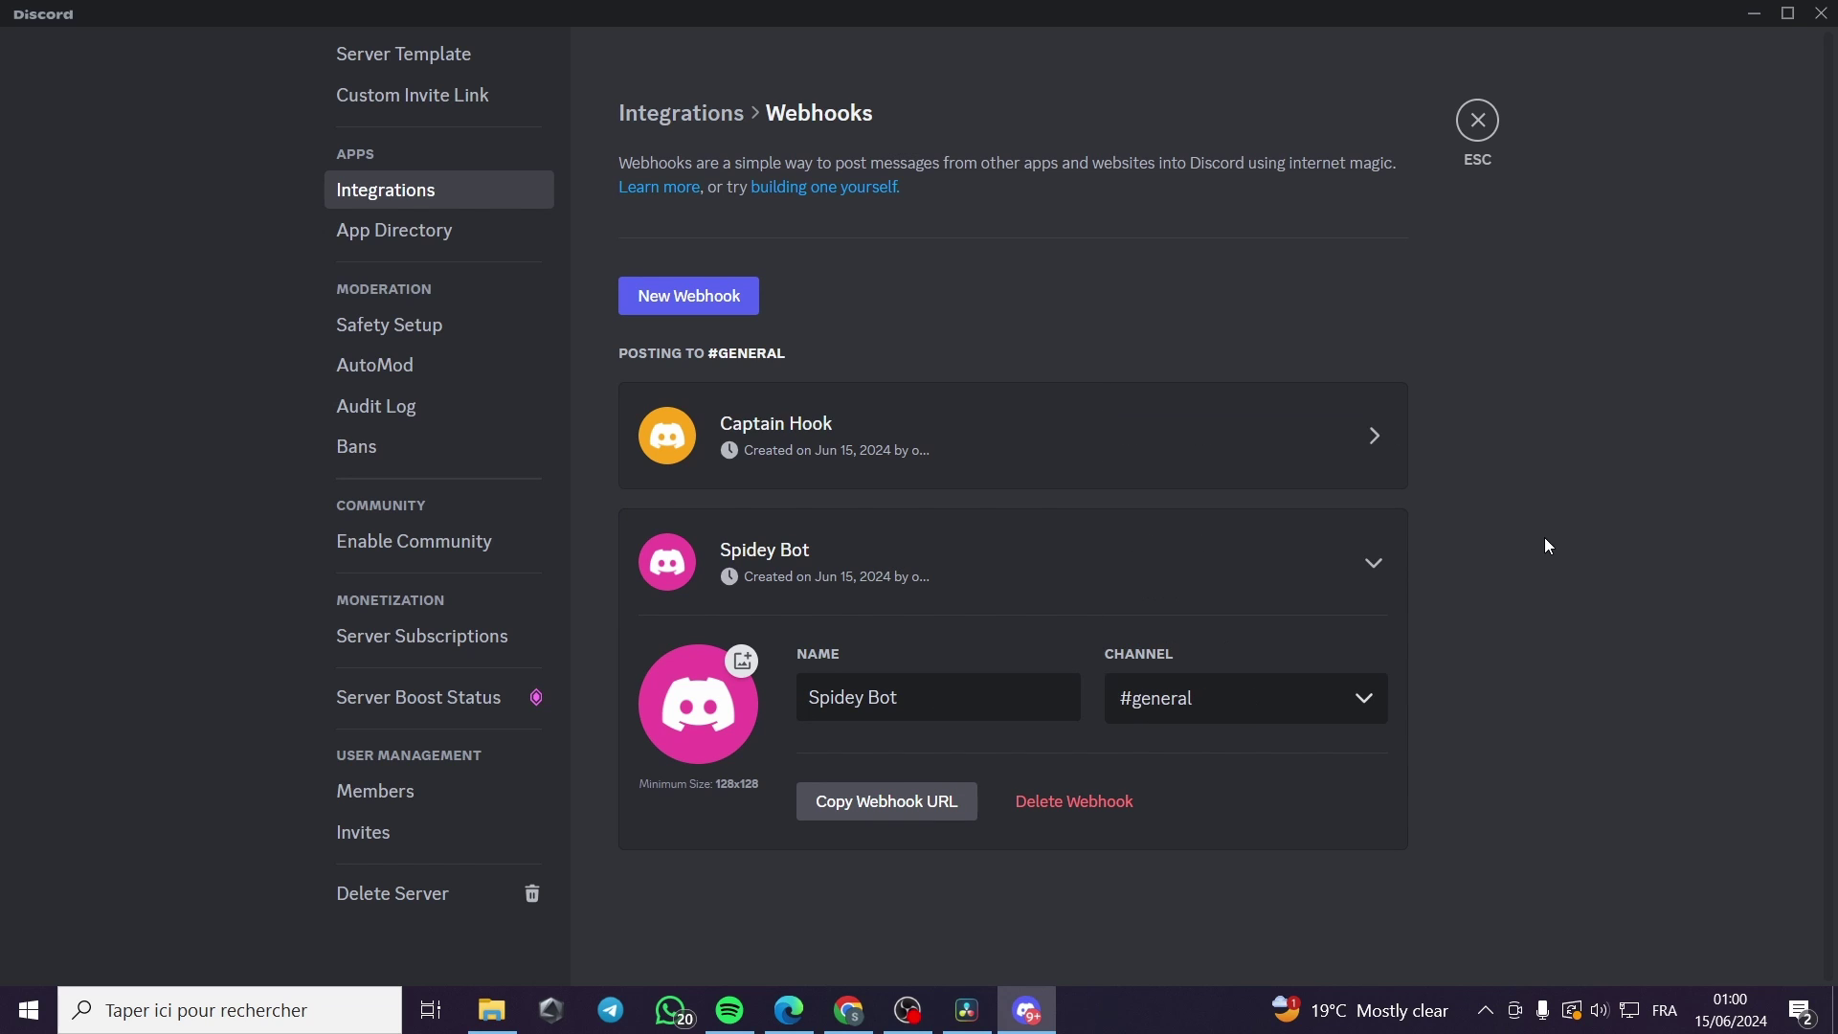
Give Spidey Bot the Green Torn Photo Food Pinterest Pin avatar and copy its webhook URL.
click(716, 710)
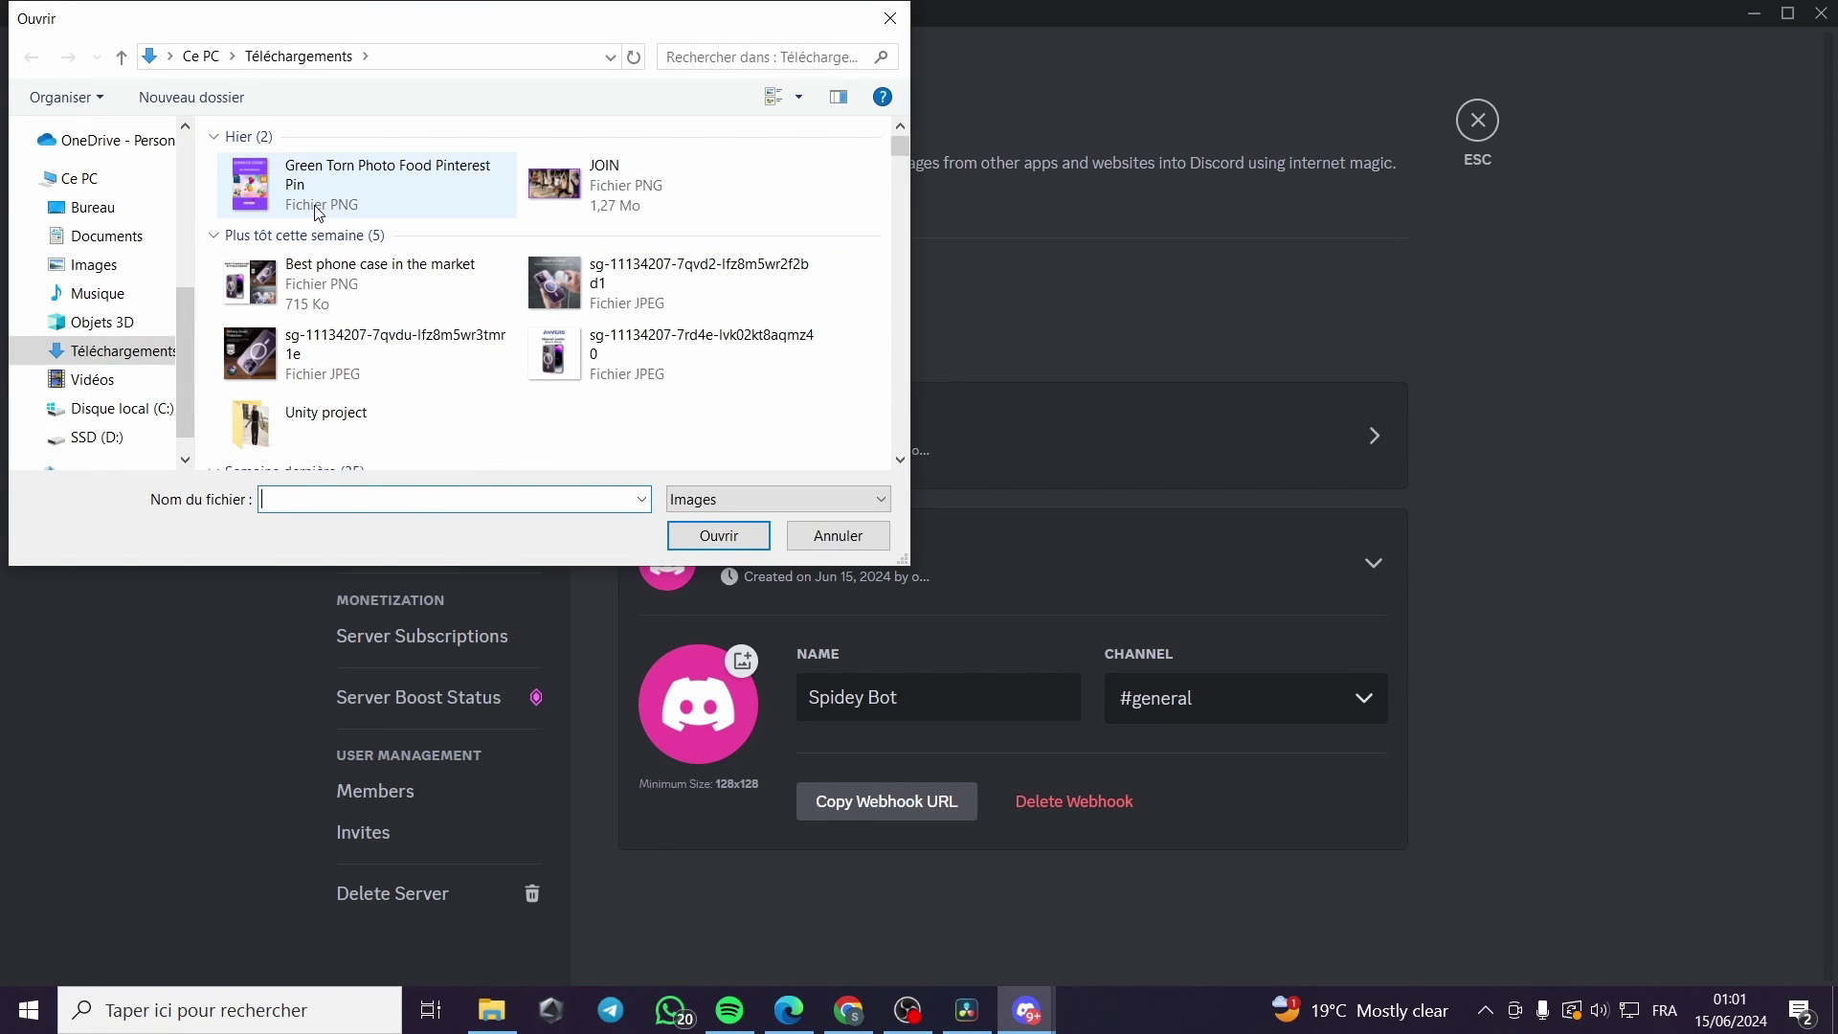
double_click(383, 182)
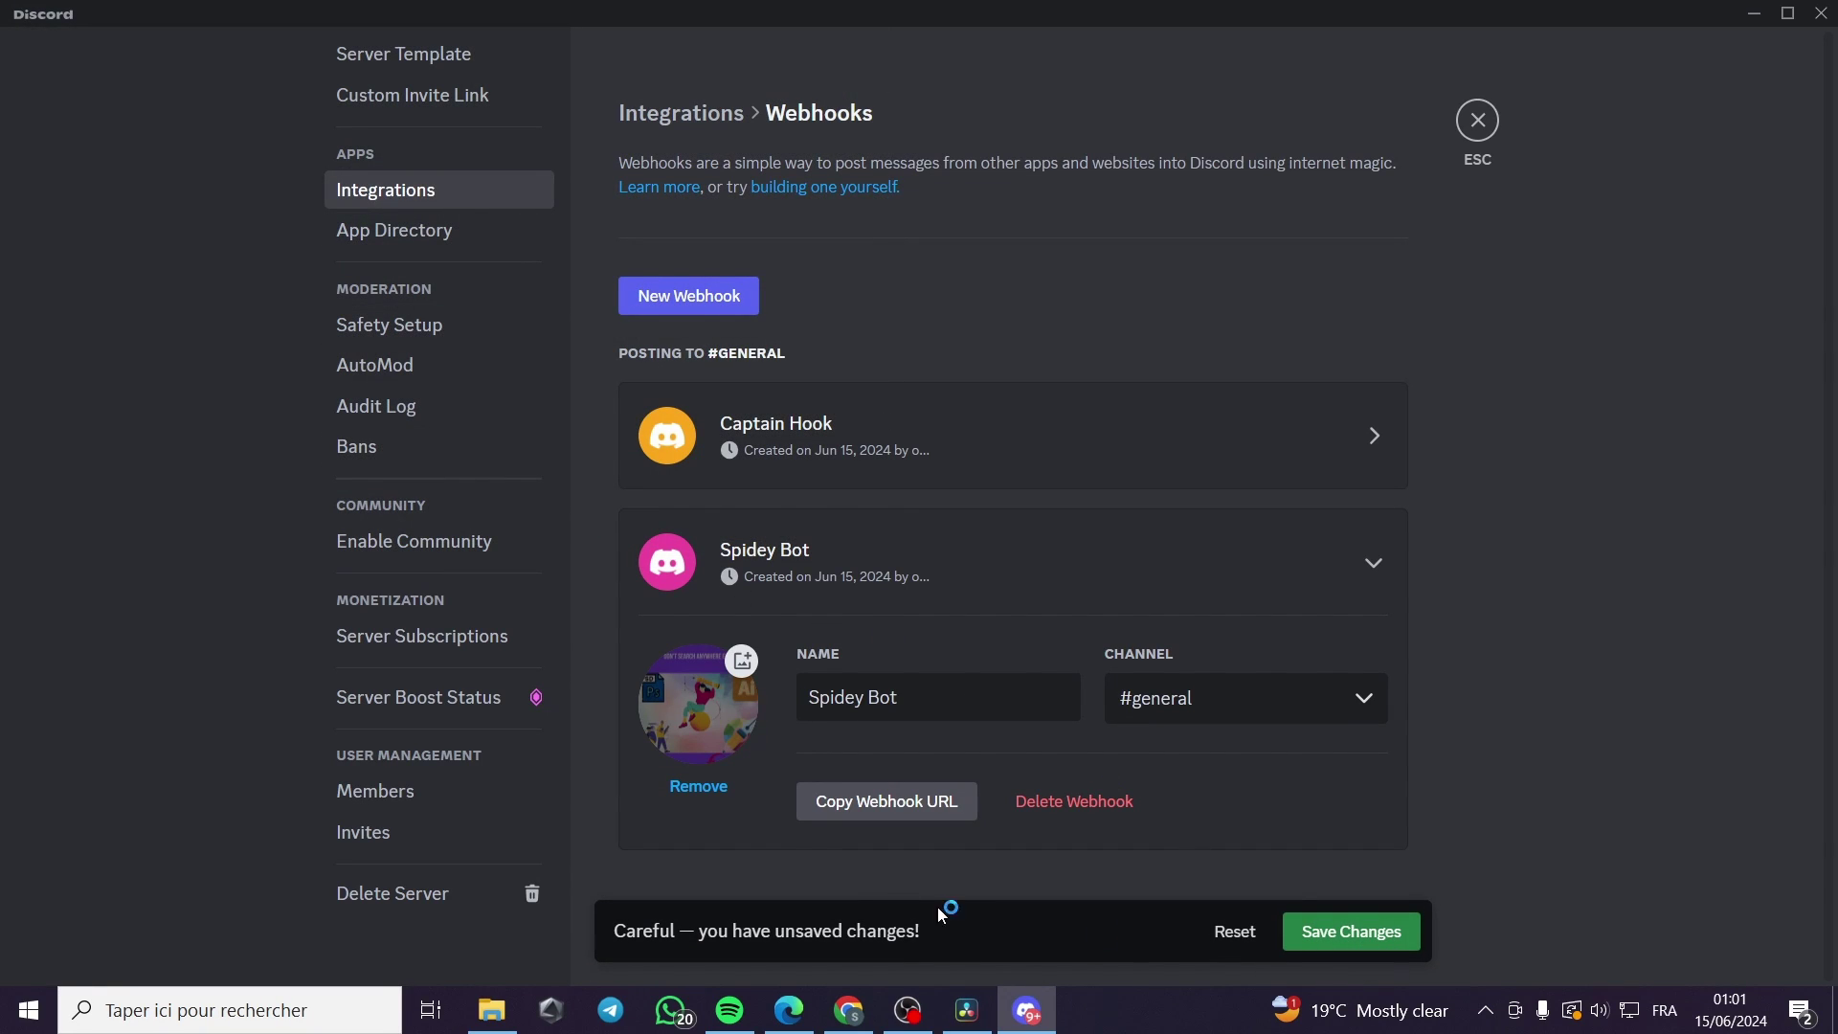
click(957, 821)
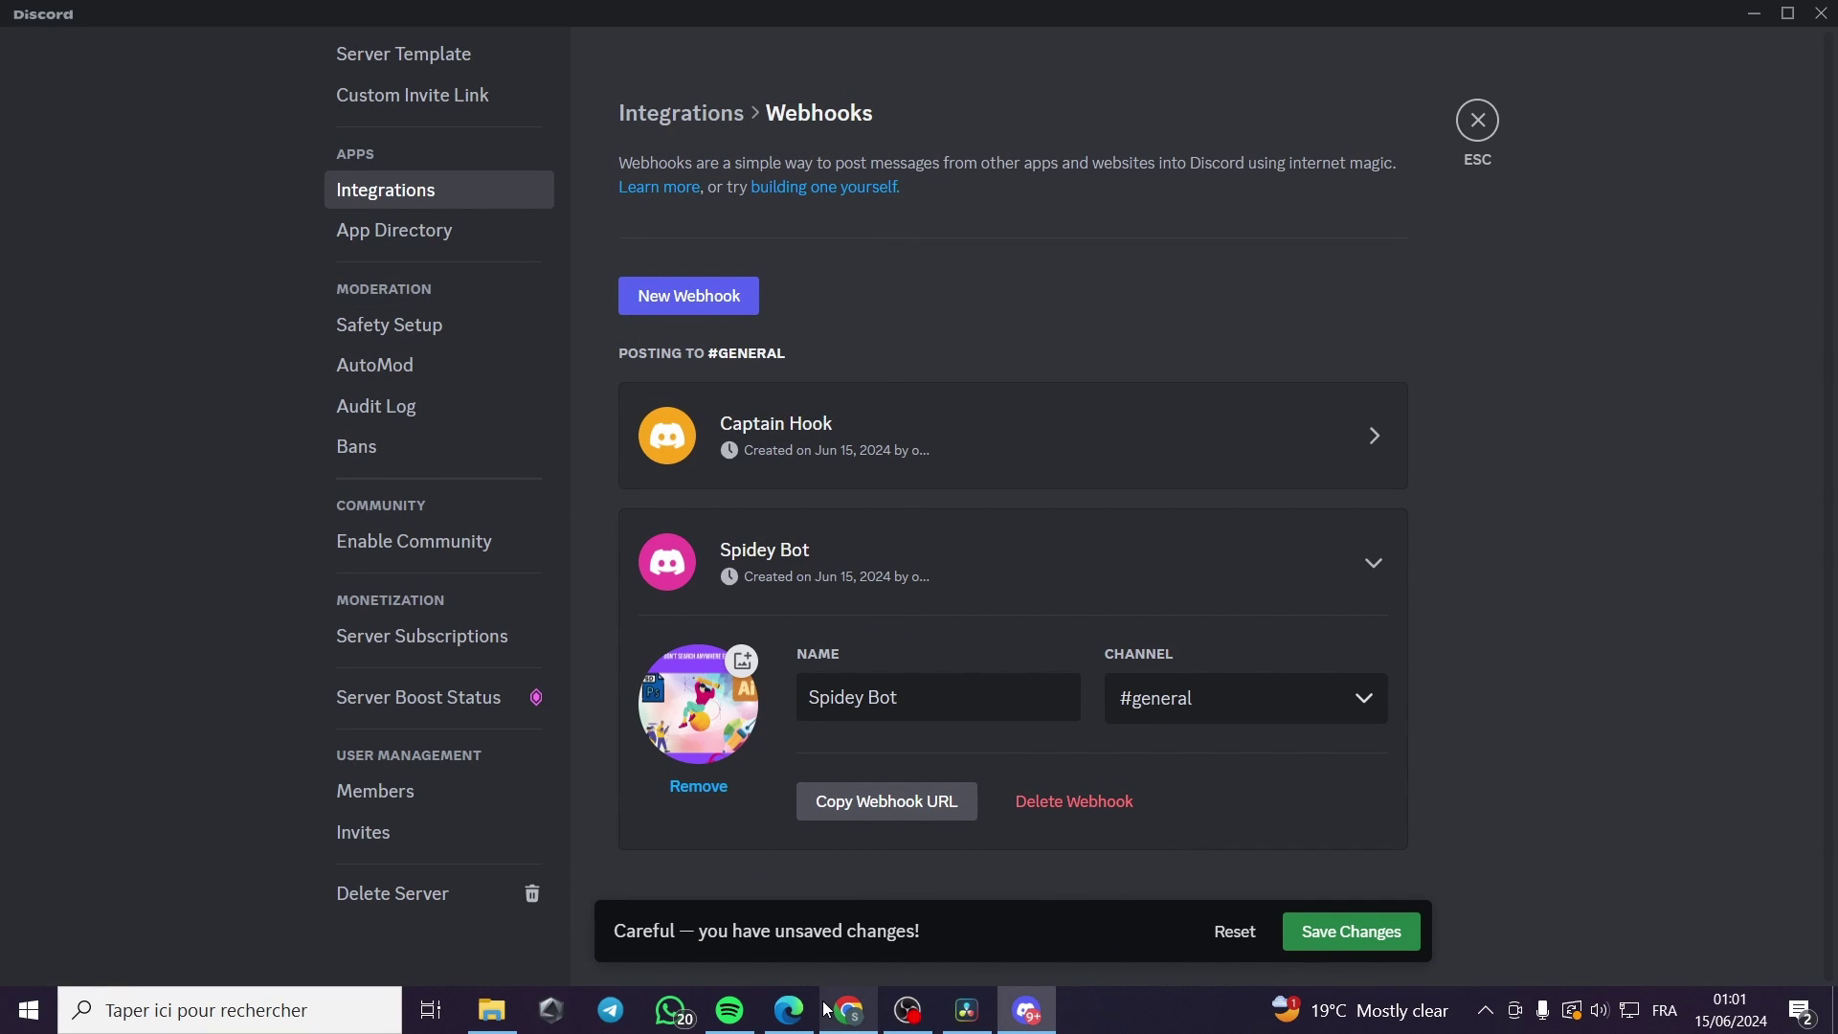
click(789, 1010)
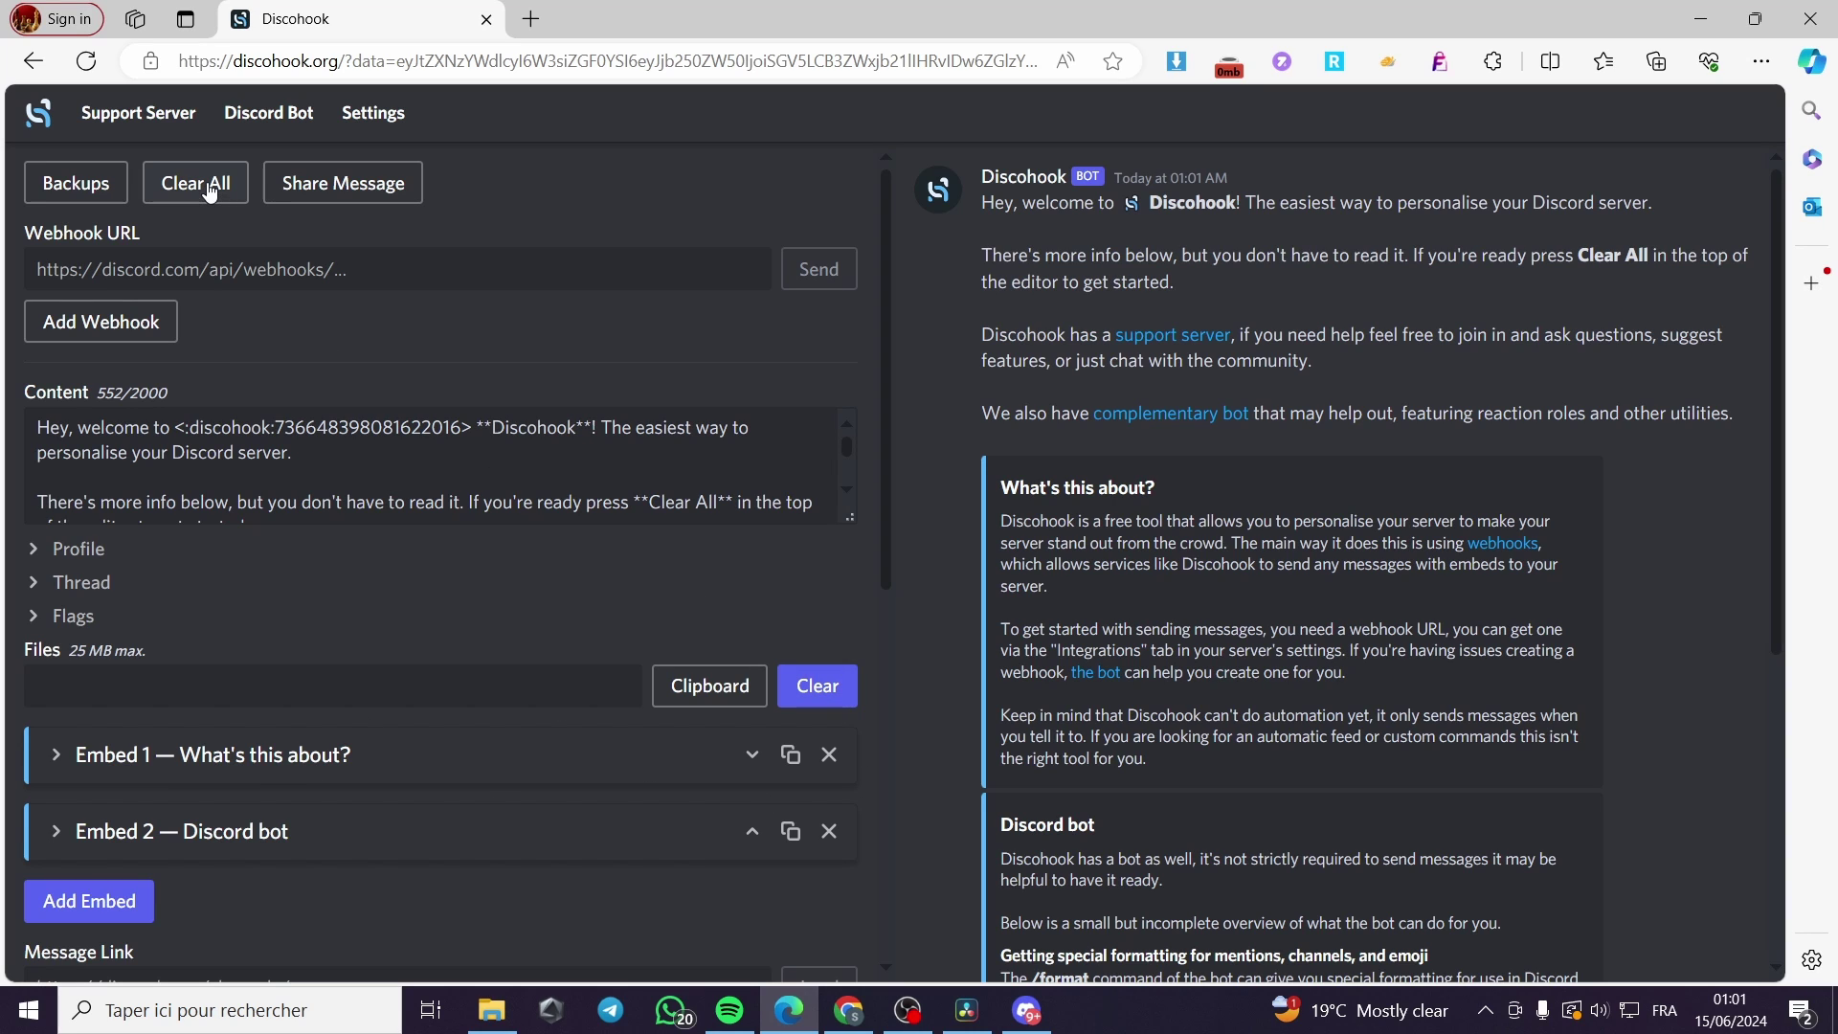
Clear Discohook's sample content and both default embeds, confirming the Clear all dialog.
scroll(1237, 727, down, 5)
scroll(957, 646, up, 5)
click(195, 186)
click(1116, 597)
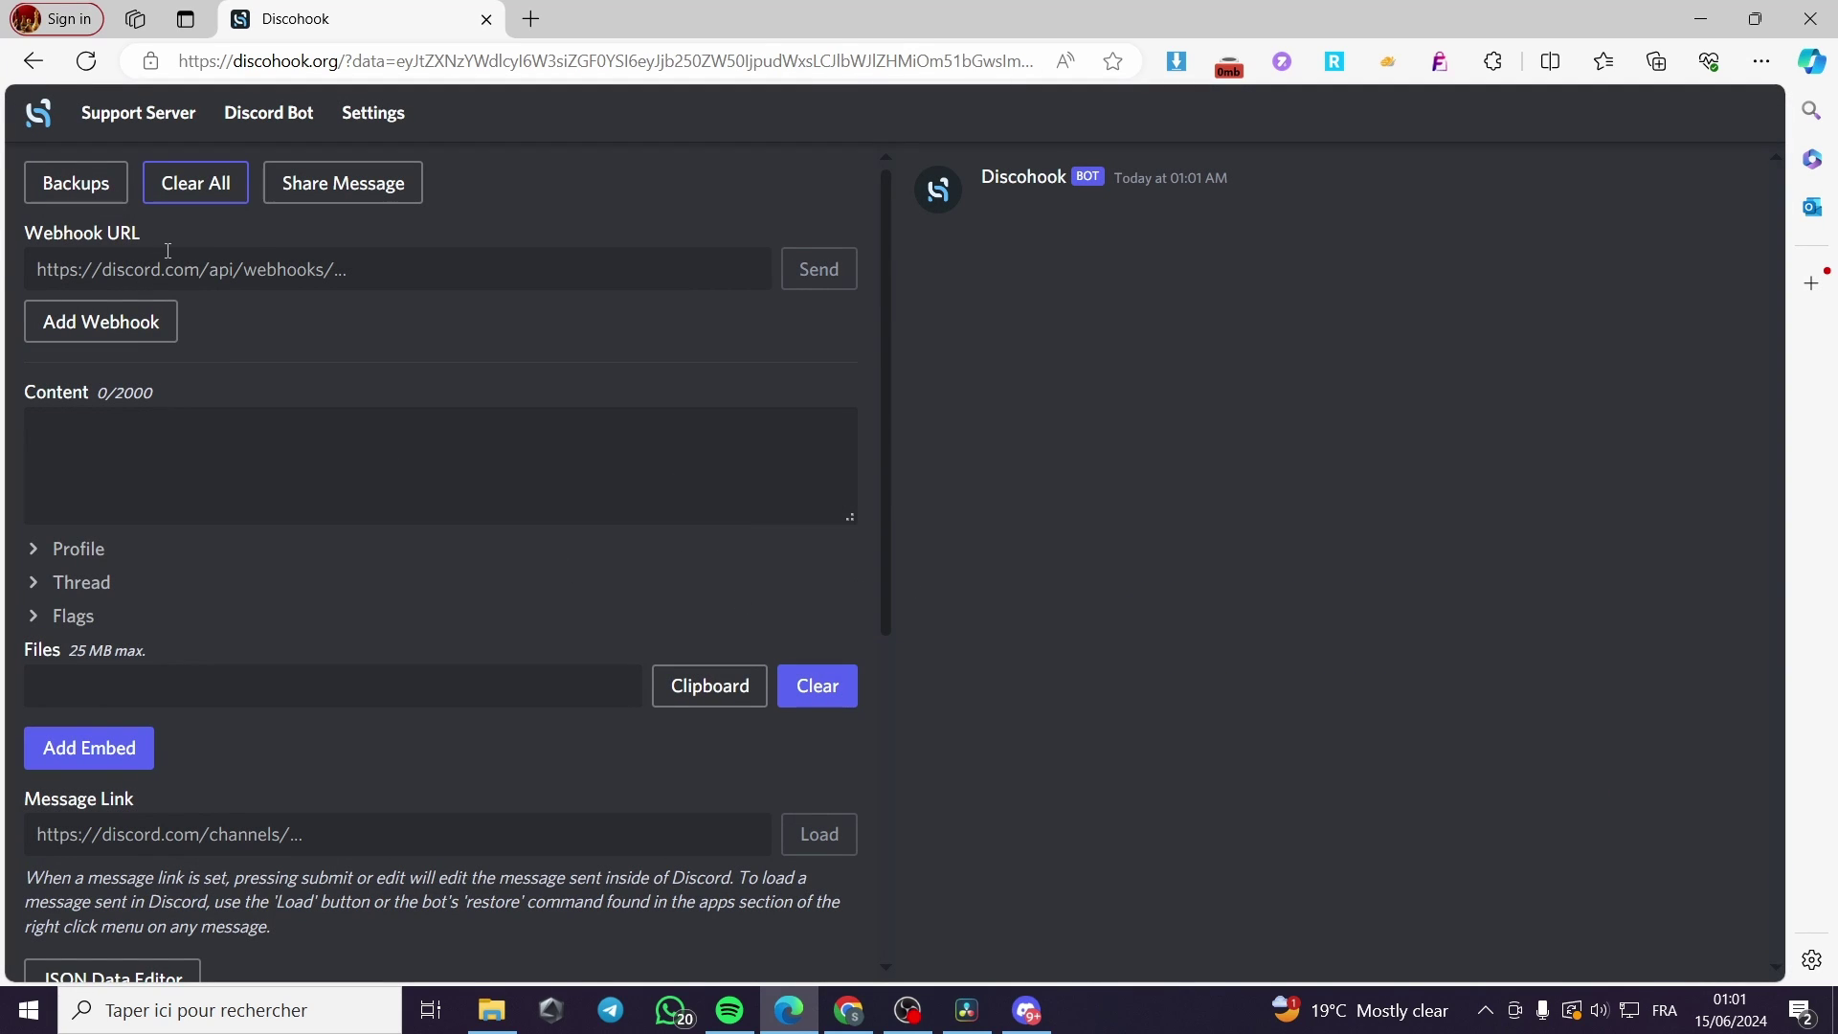
Paste the Spidey Bot webhook URL and enter the welcome line ending 'you have landed here.'.
click(190, 277)
key(ctrl+v)
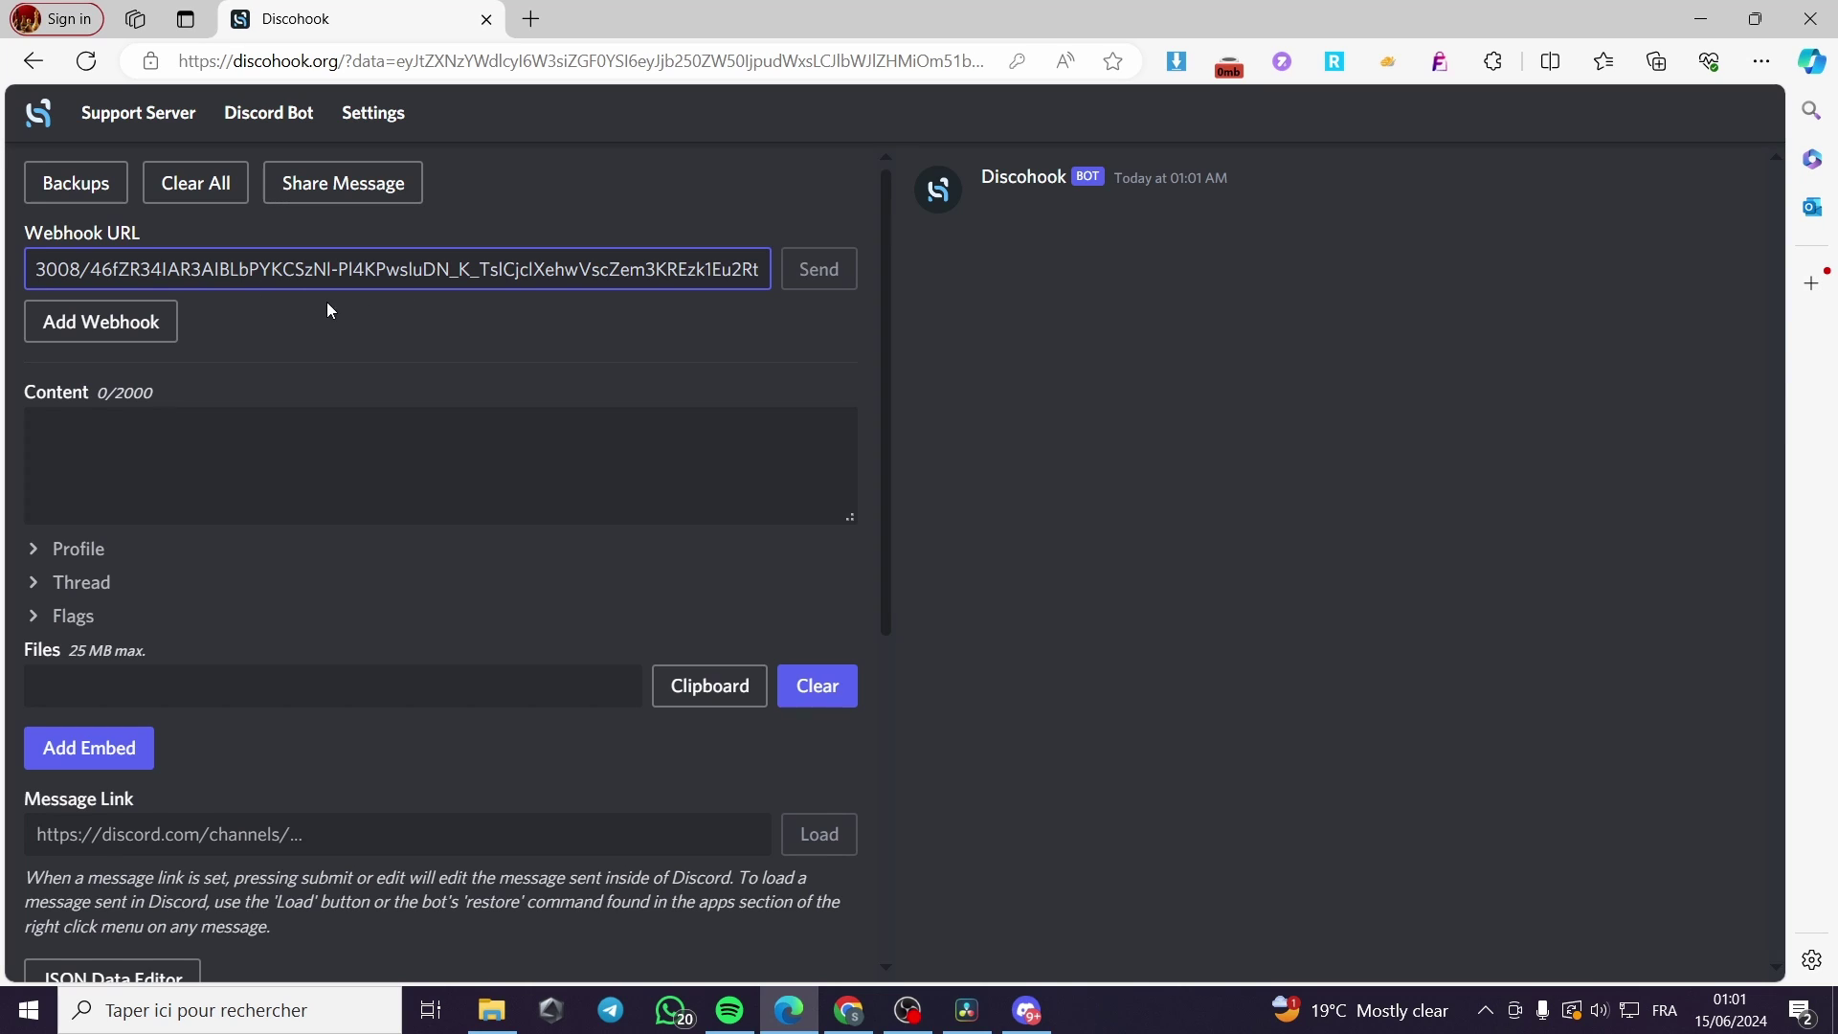
click(182, 450)
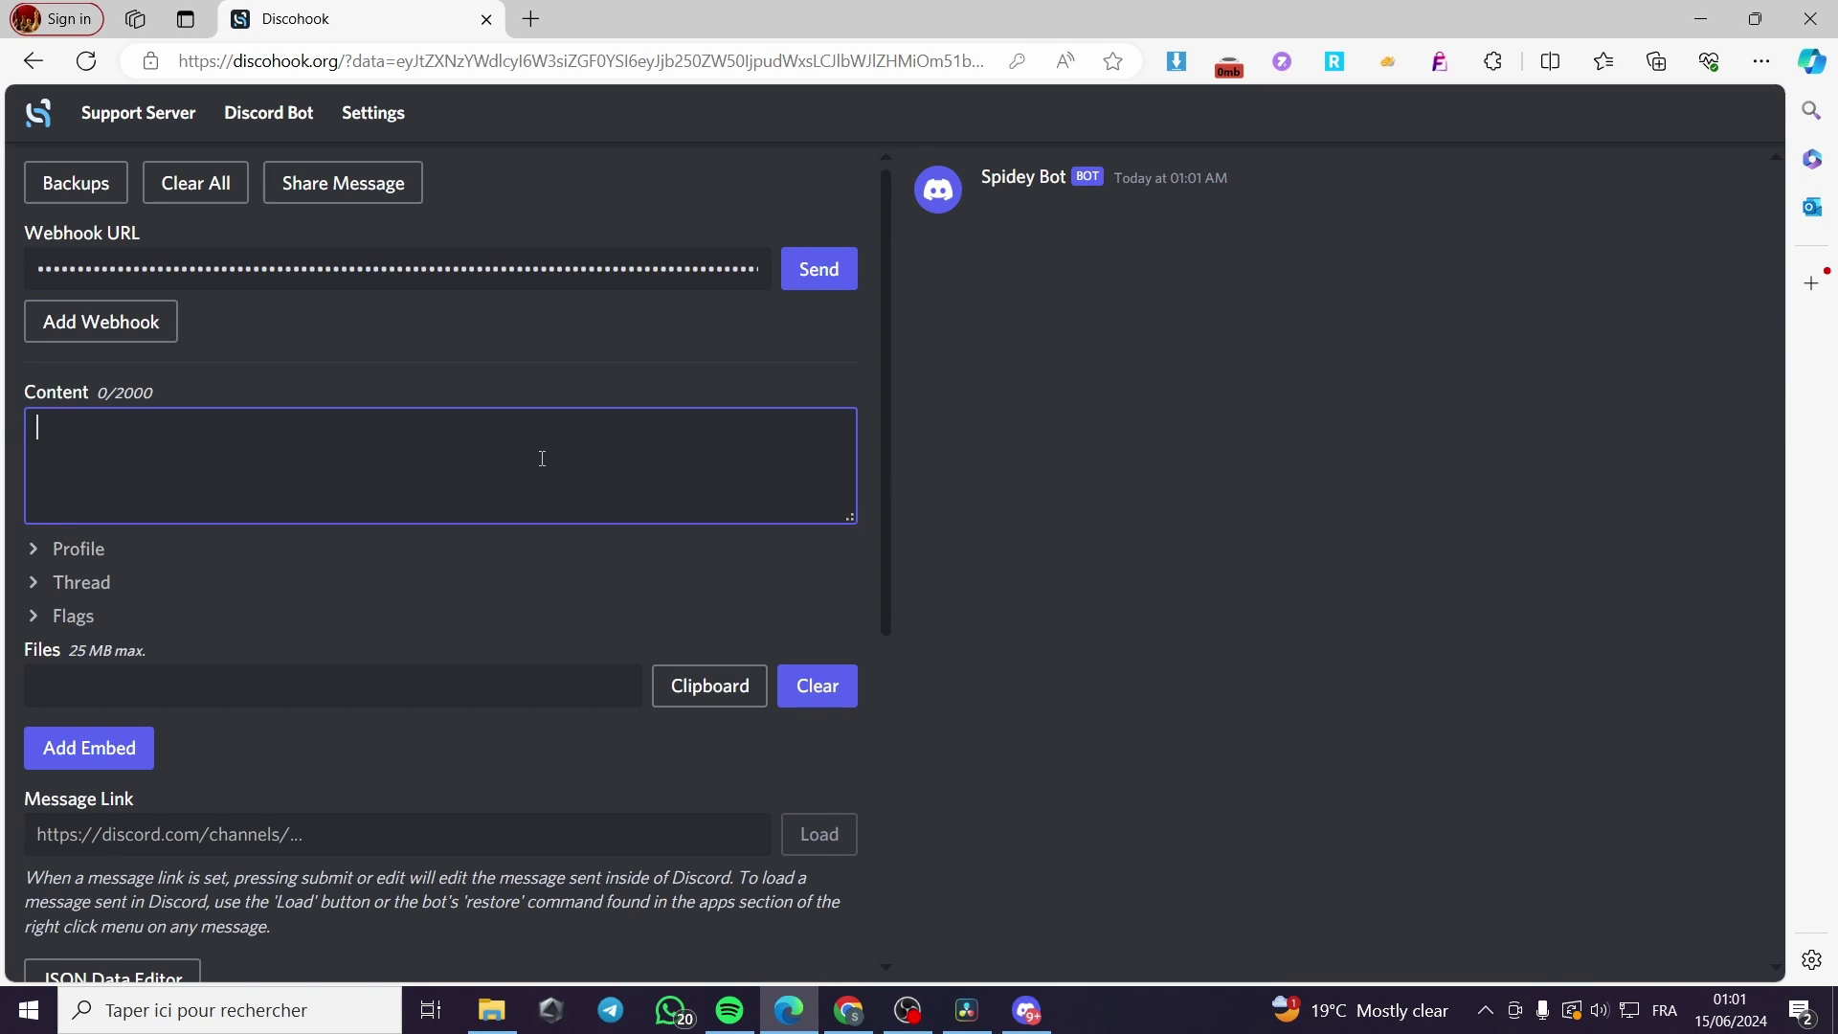
text(Hello we)
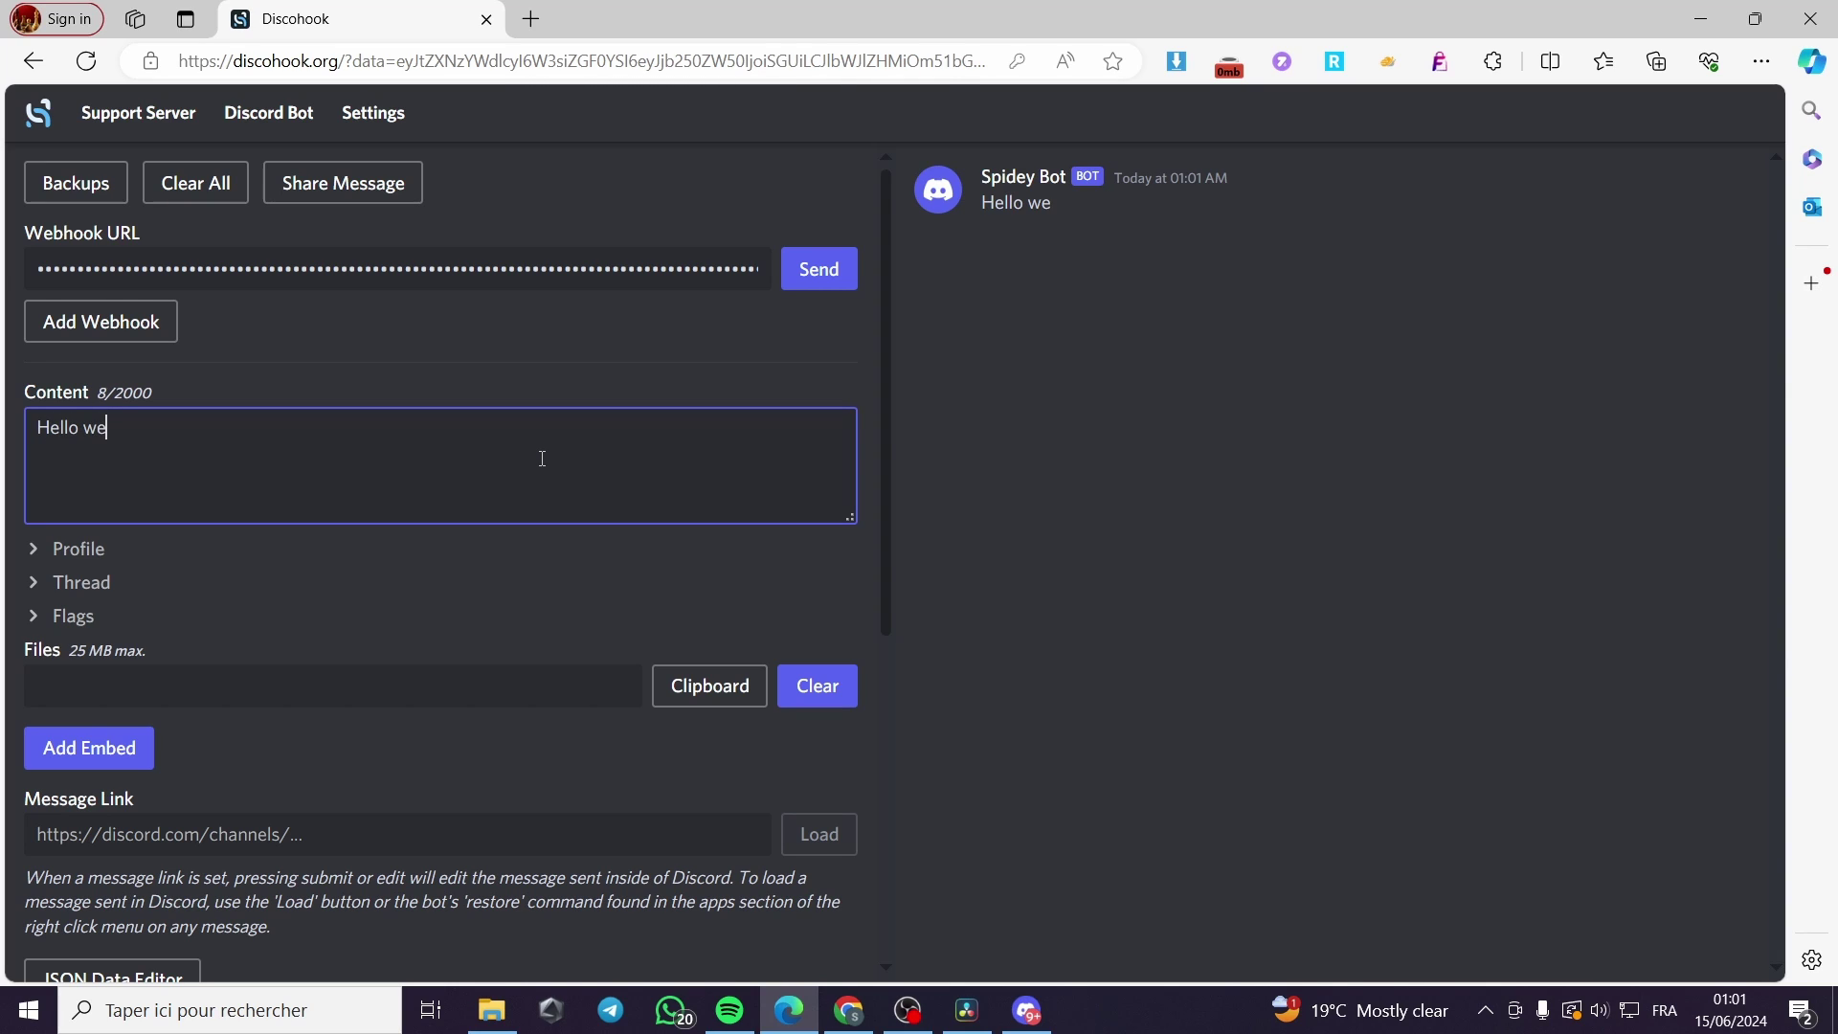
text(lcome t)
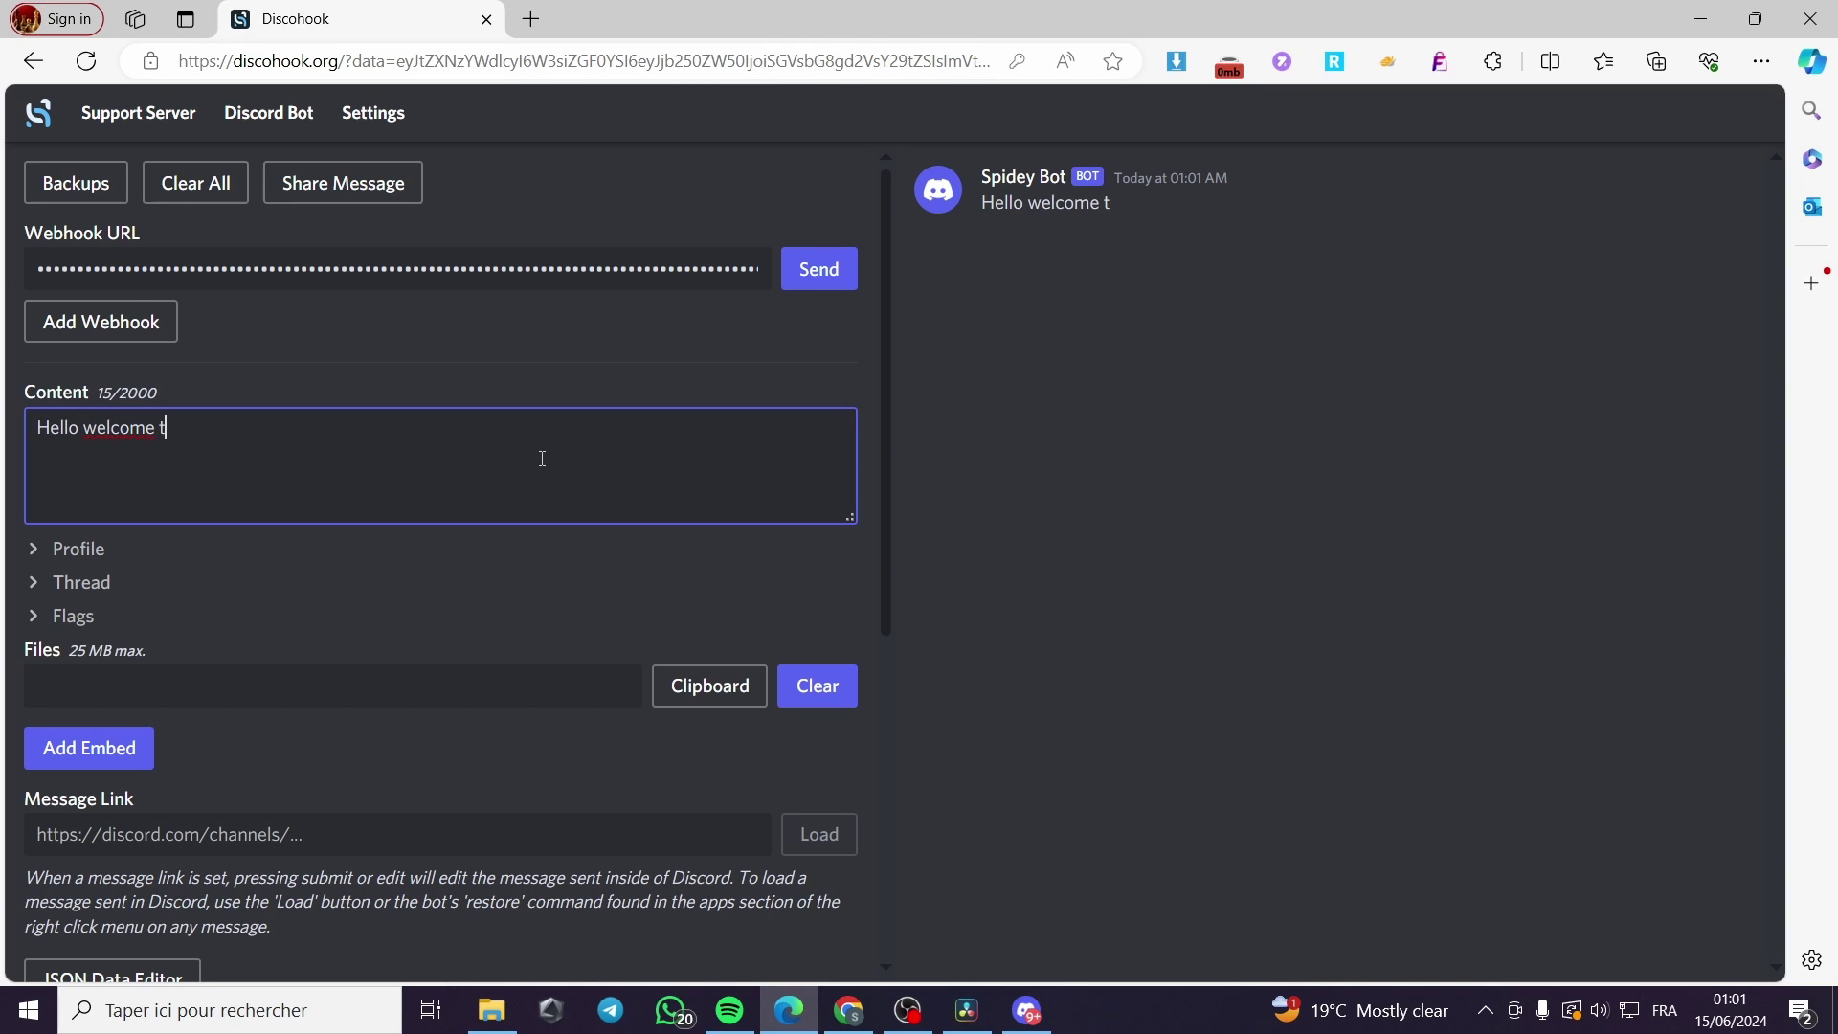
text(o this )
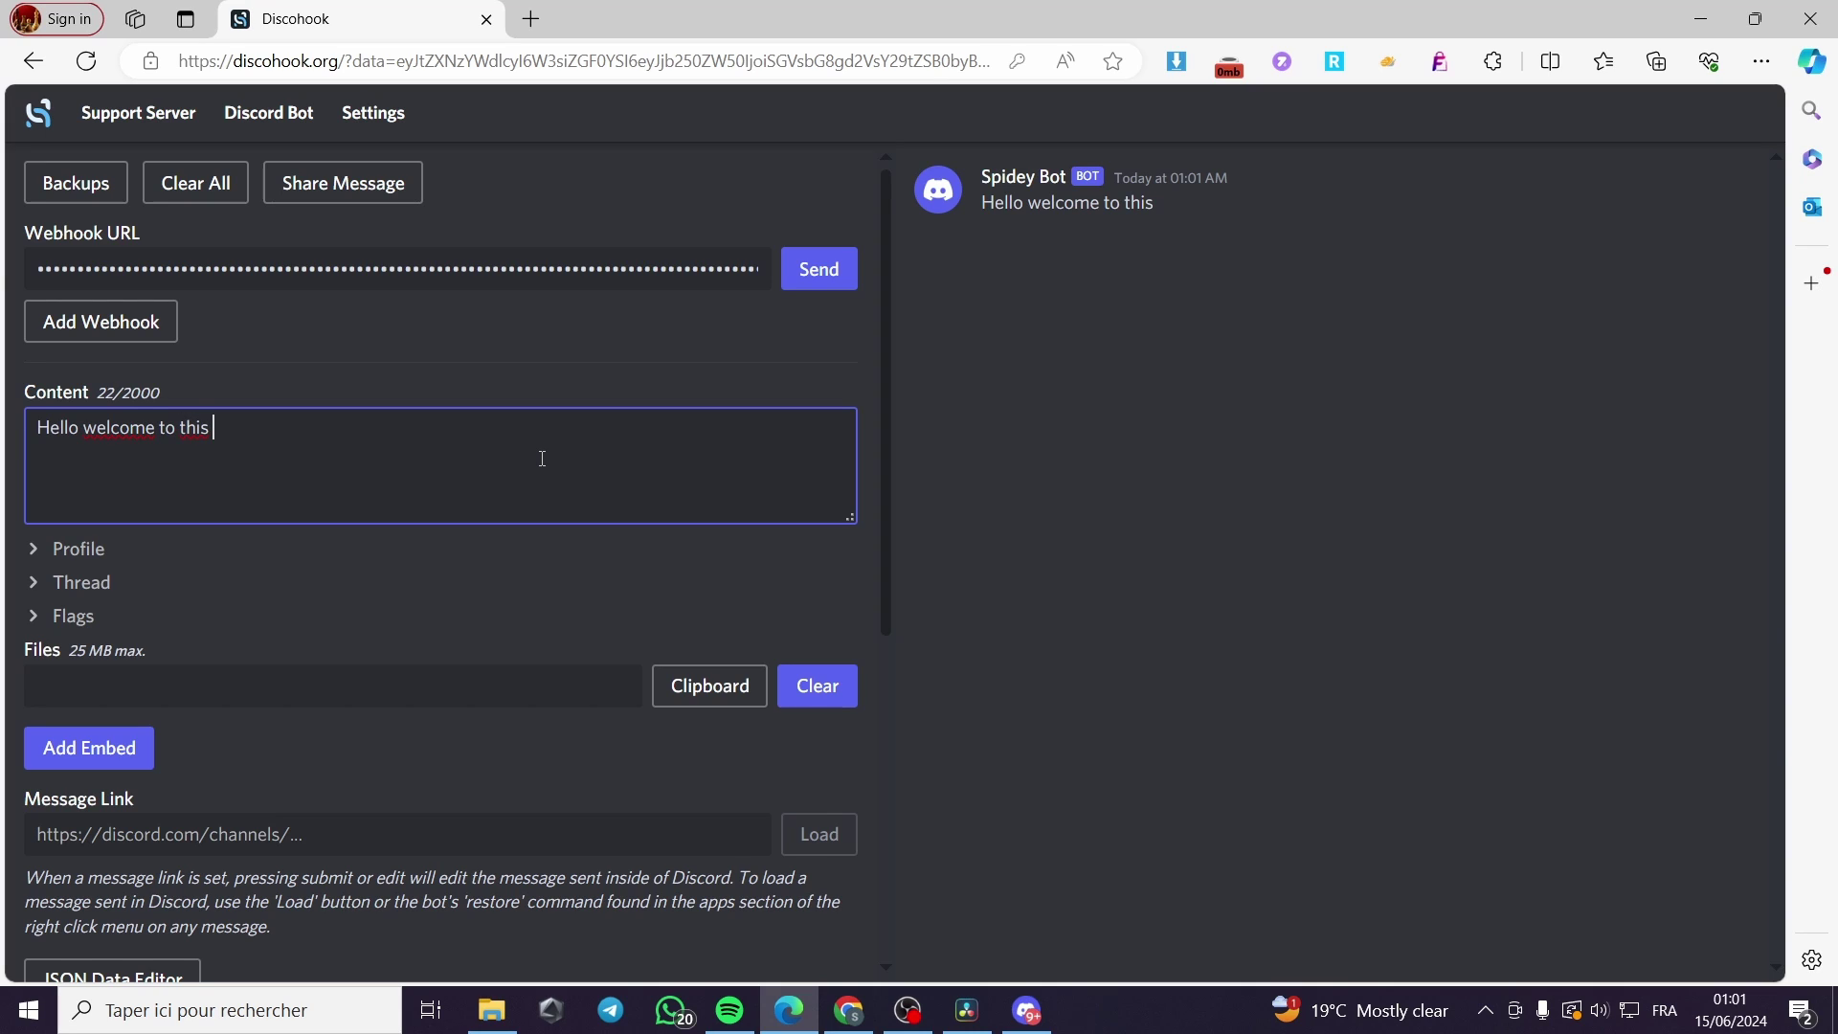
text(server we are g)
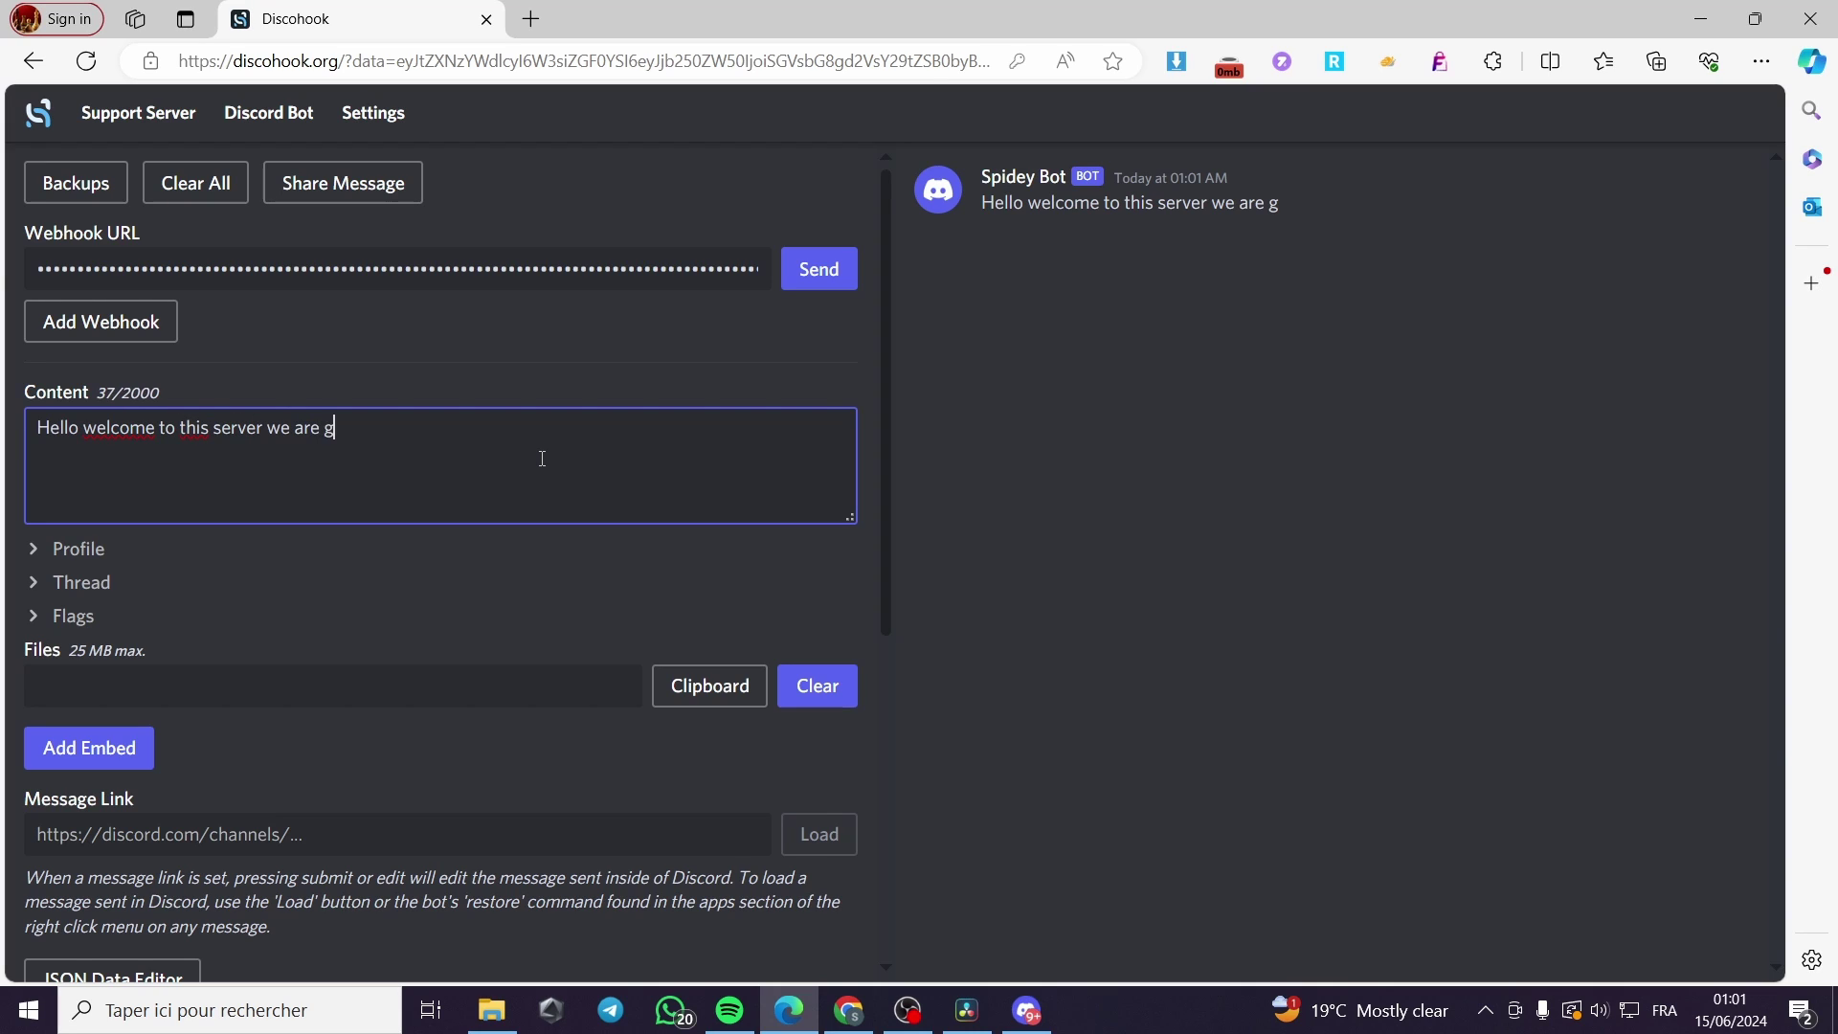
text(lad ttaht )
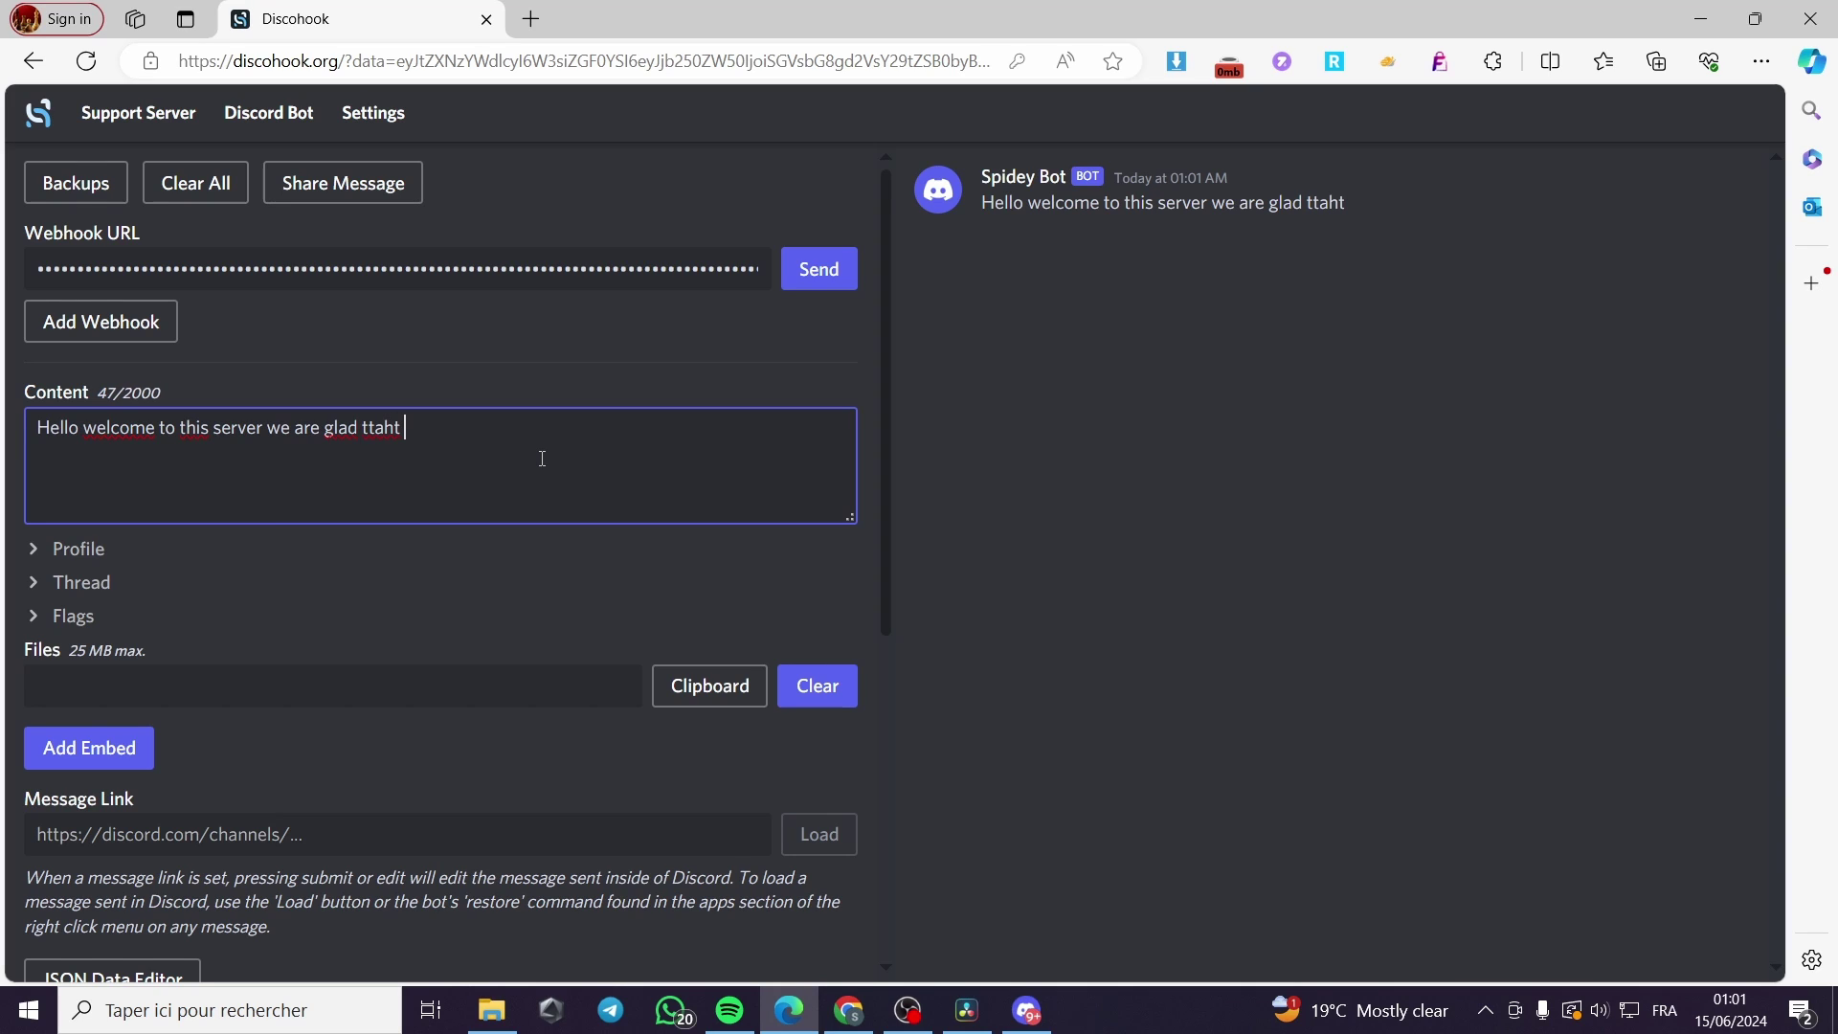
text(you have lande)
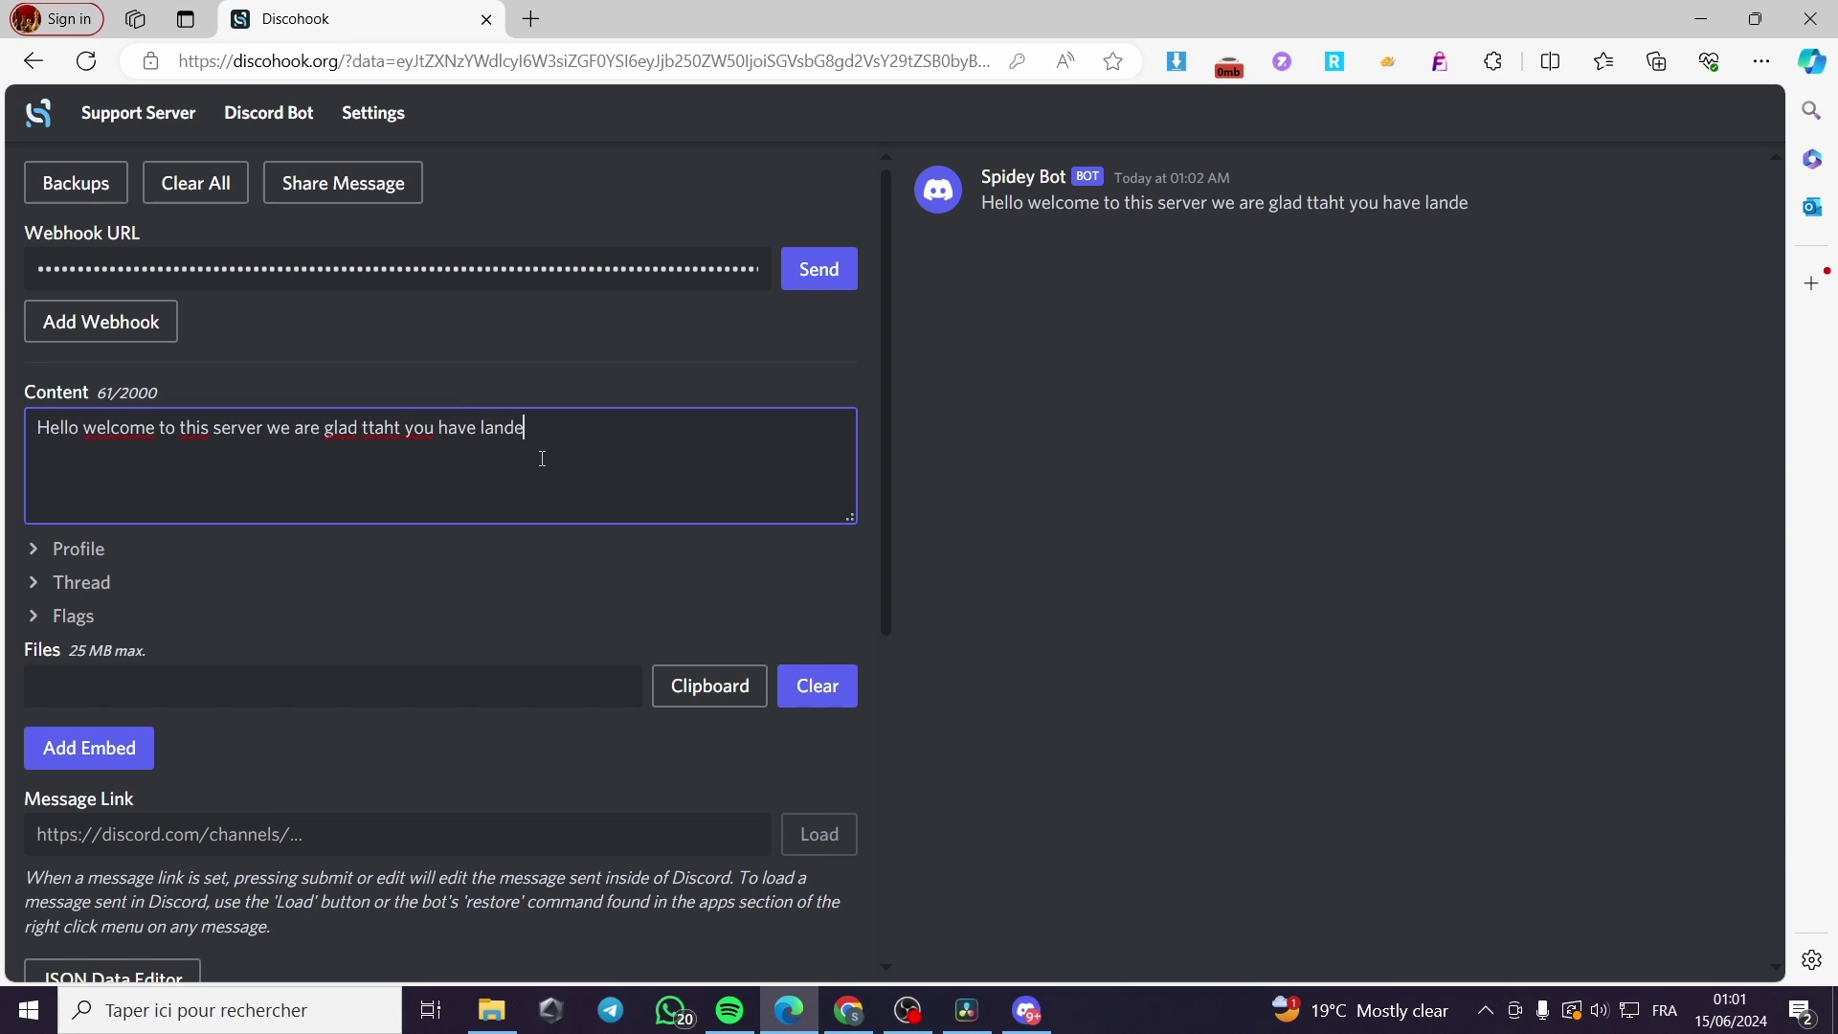
text(d here.)
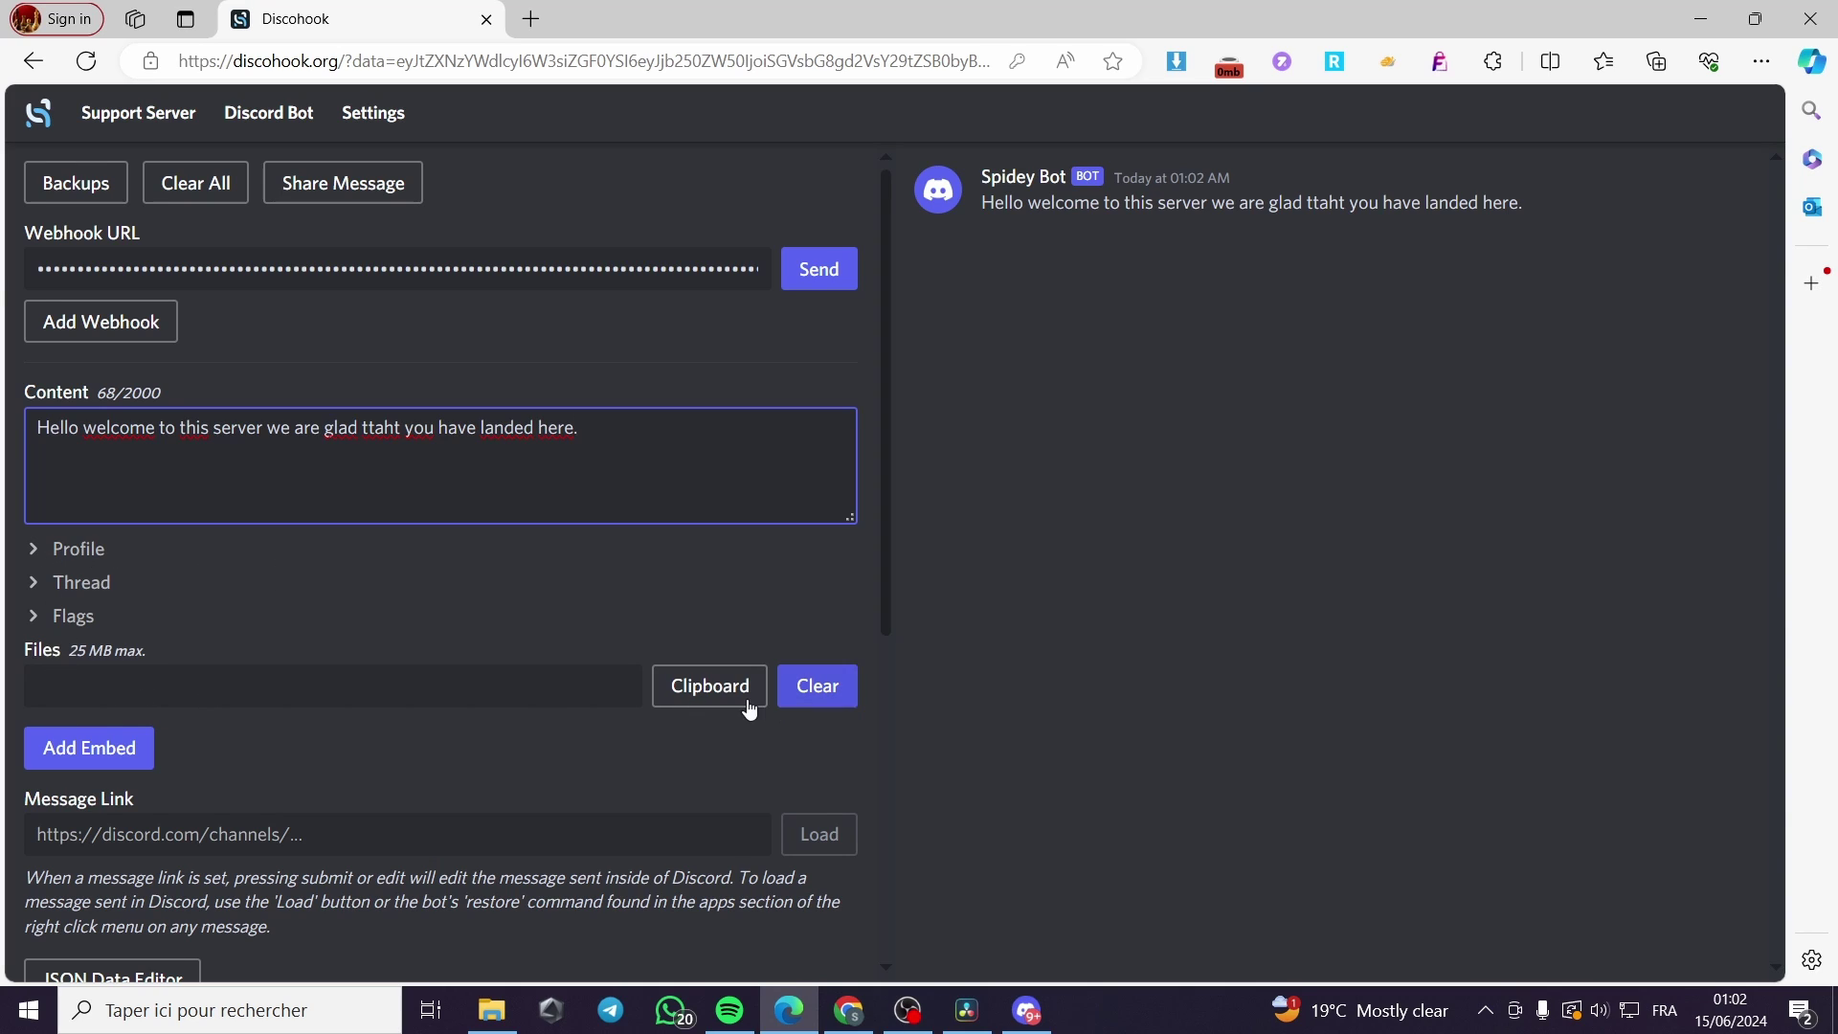
Add Embed 1 and expand its Body section to reach the Title field.
click(123, 751)
scroll(222, 751, down, 1)
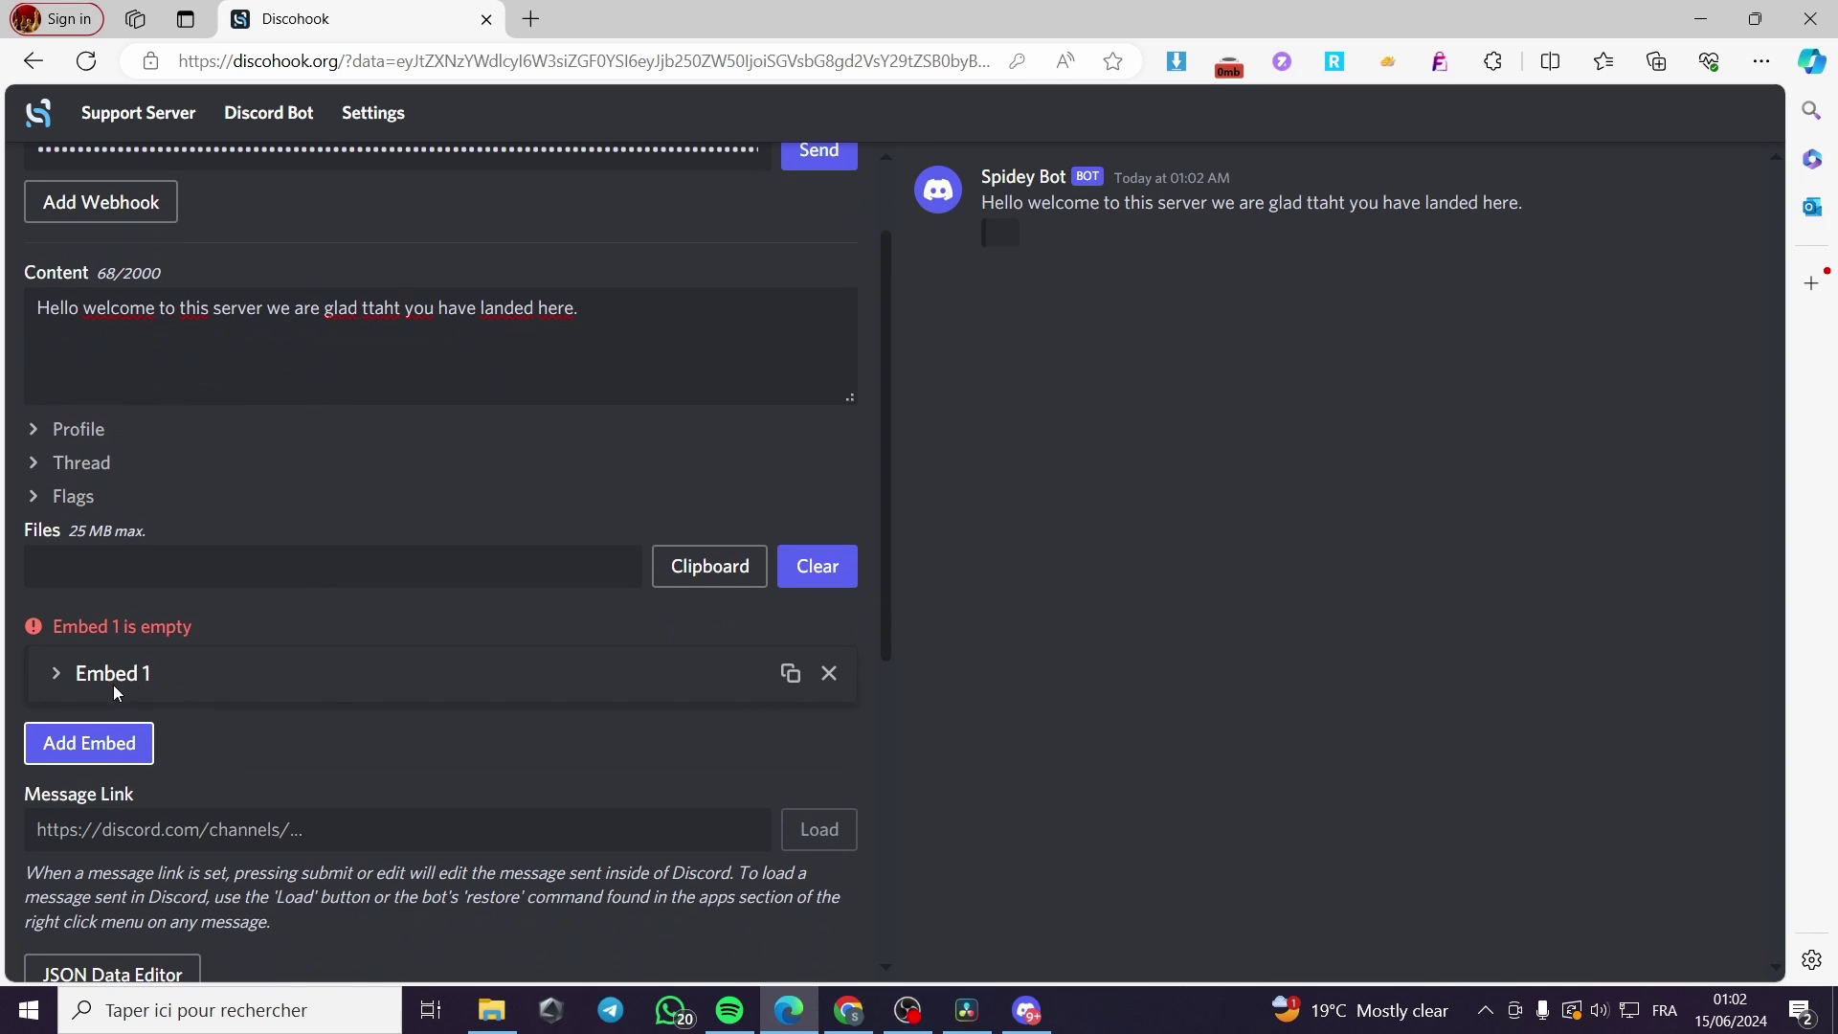
click(113, 670)
scroll(101, 676, down, 1)
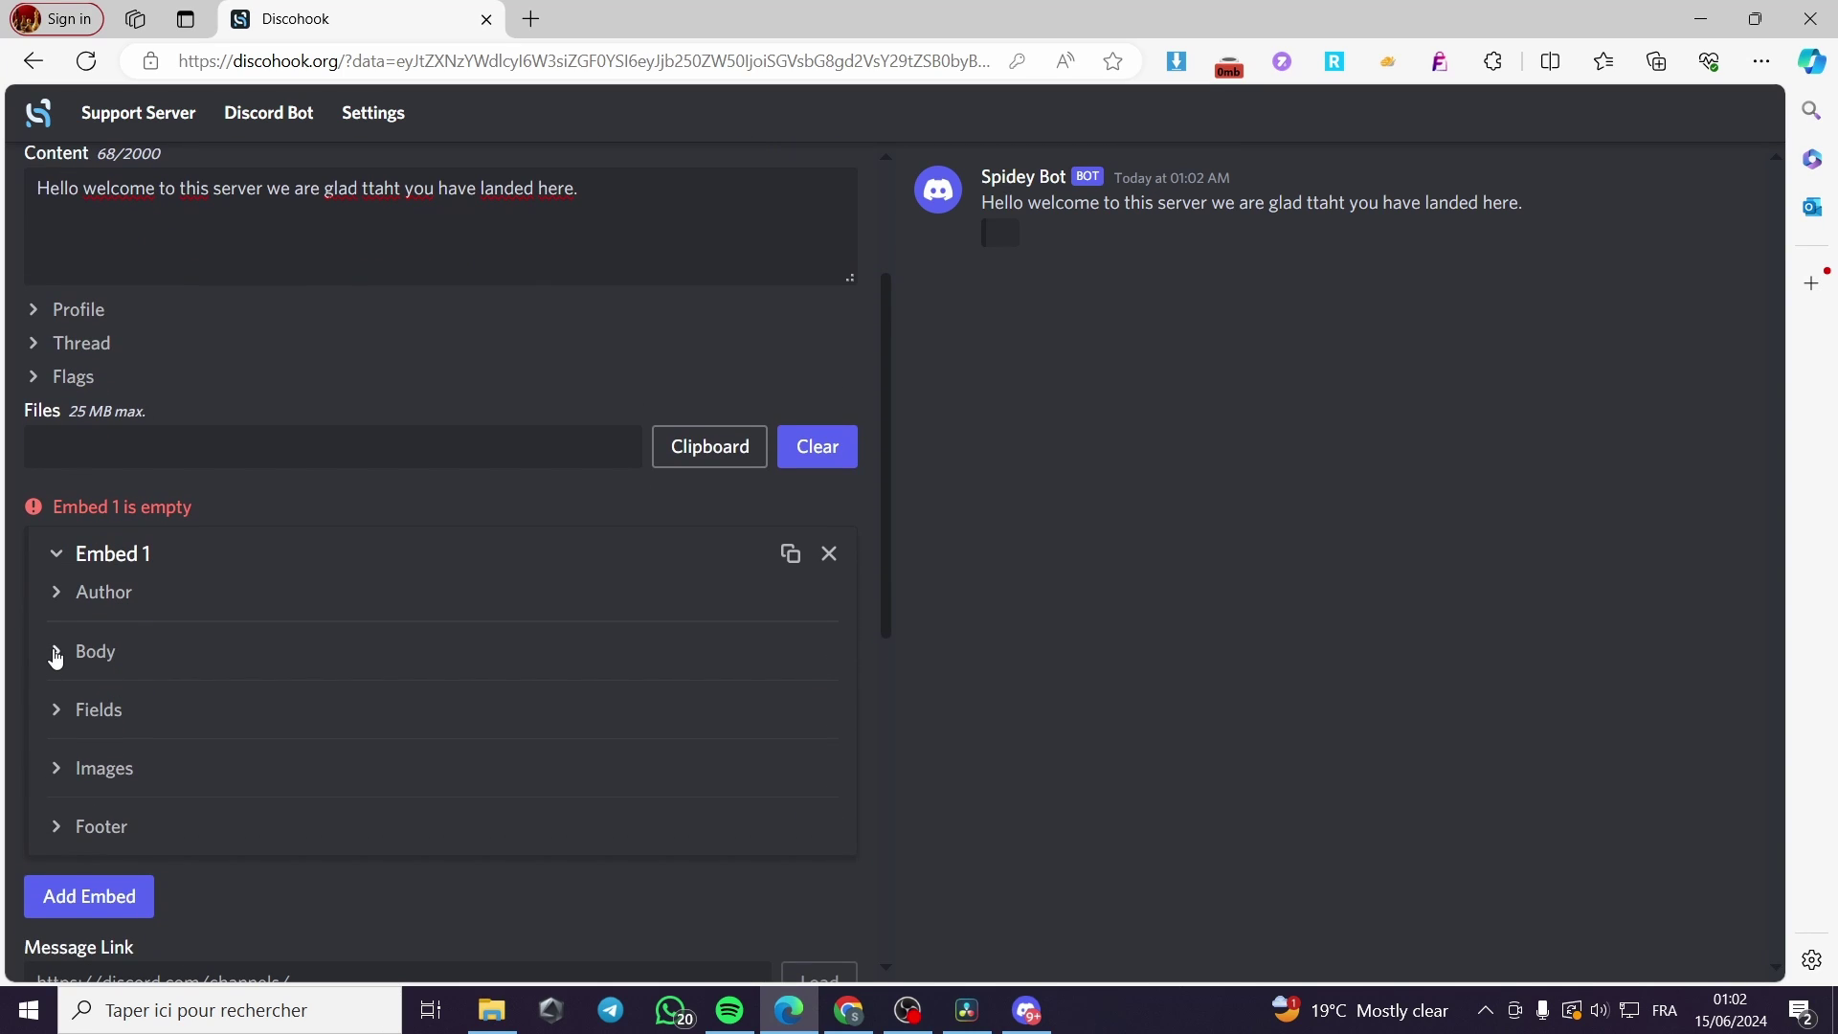
click(58, 651)
scroll(176, 655, down, 1)
click(163, 601)
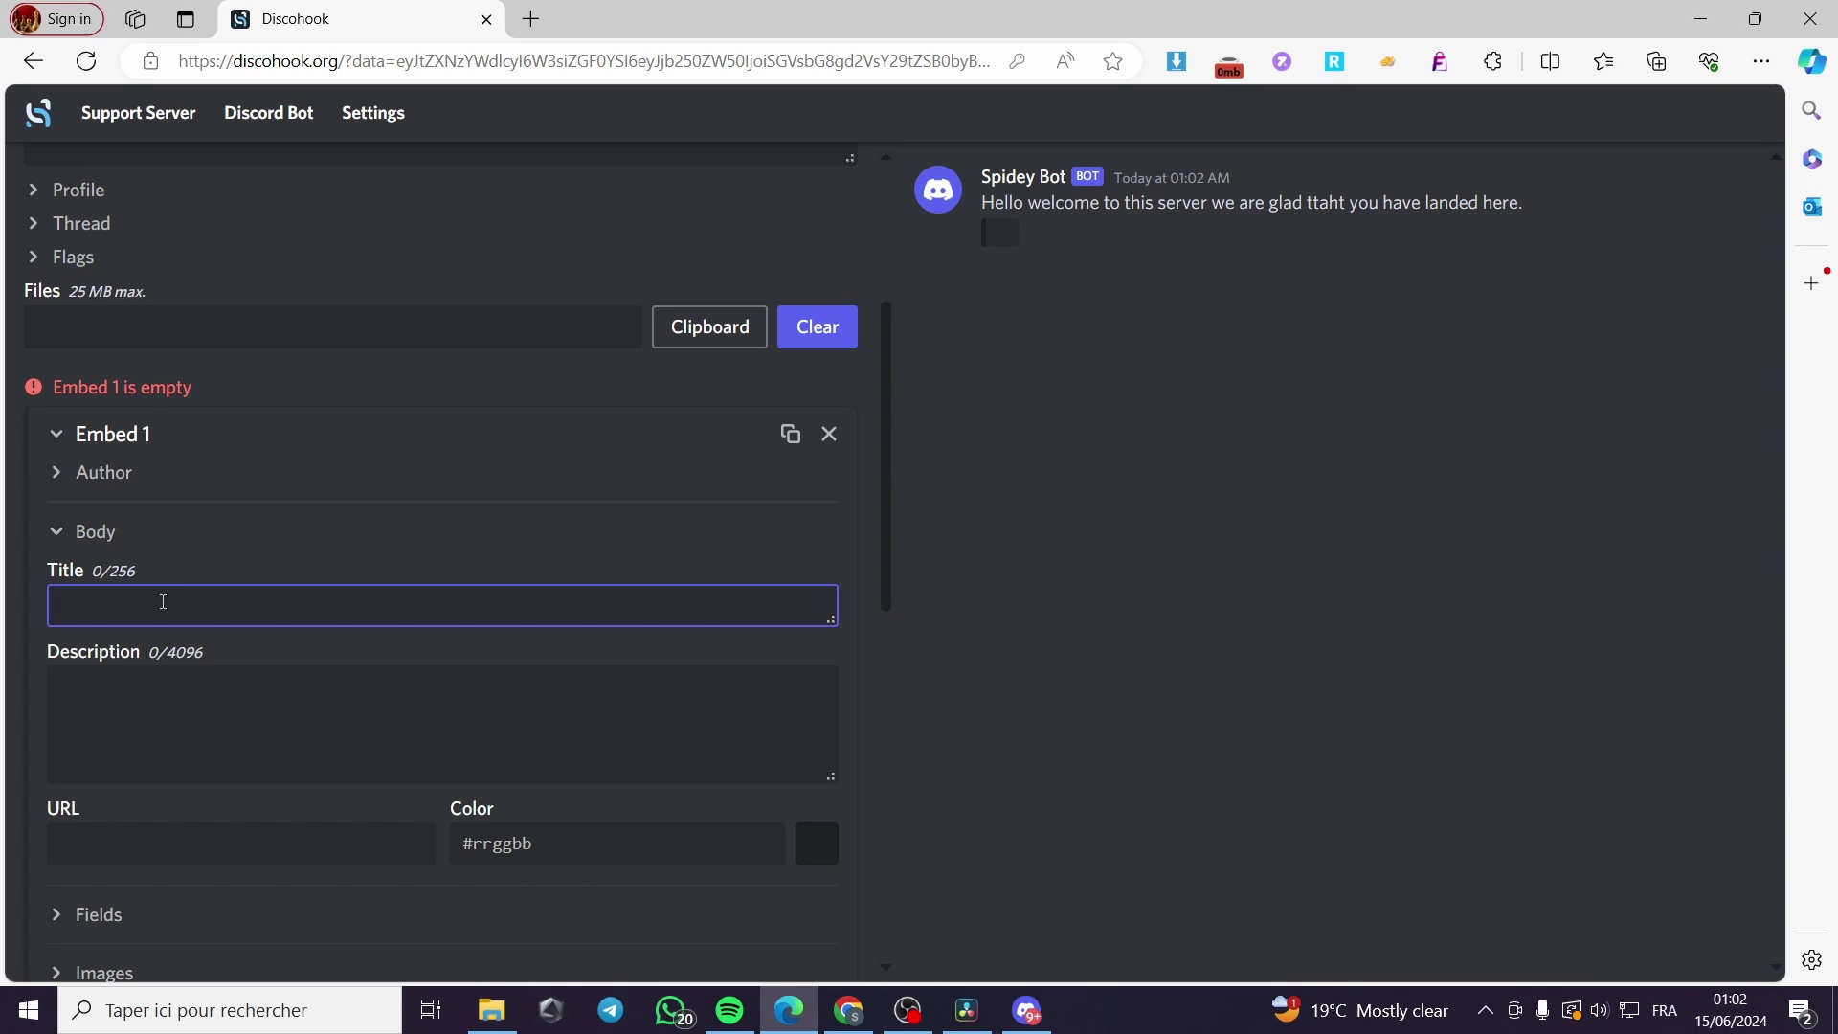
Title the embed 'Gifts that you will receive | perks', correcting the mistyped last word.
text(Gi)
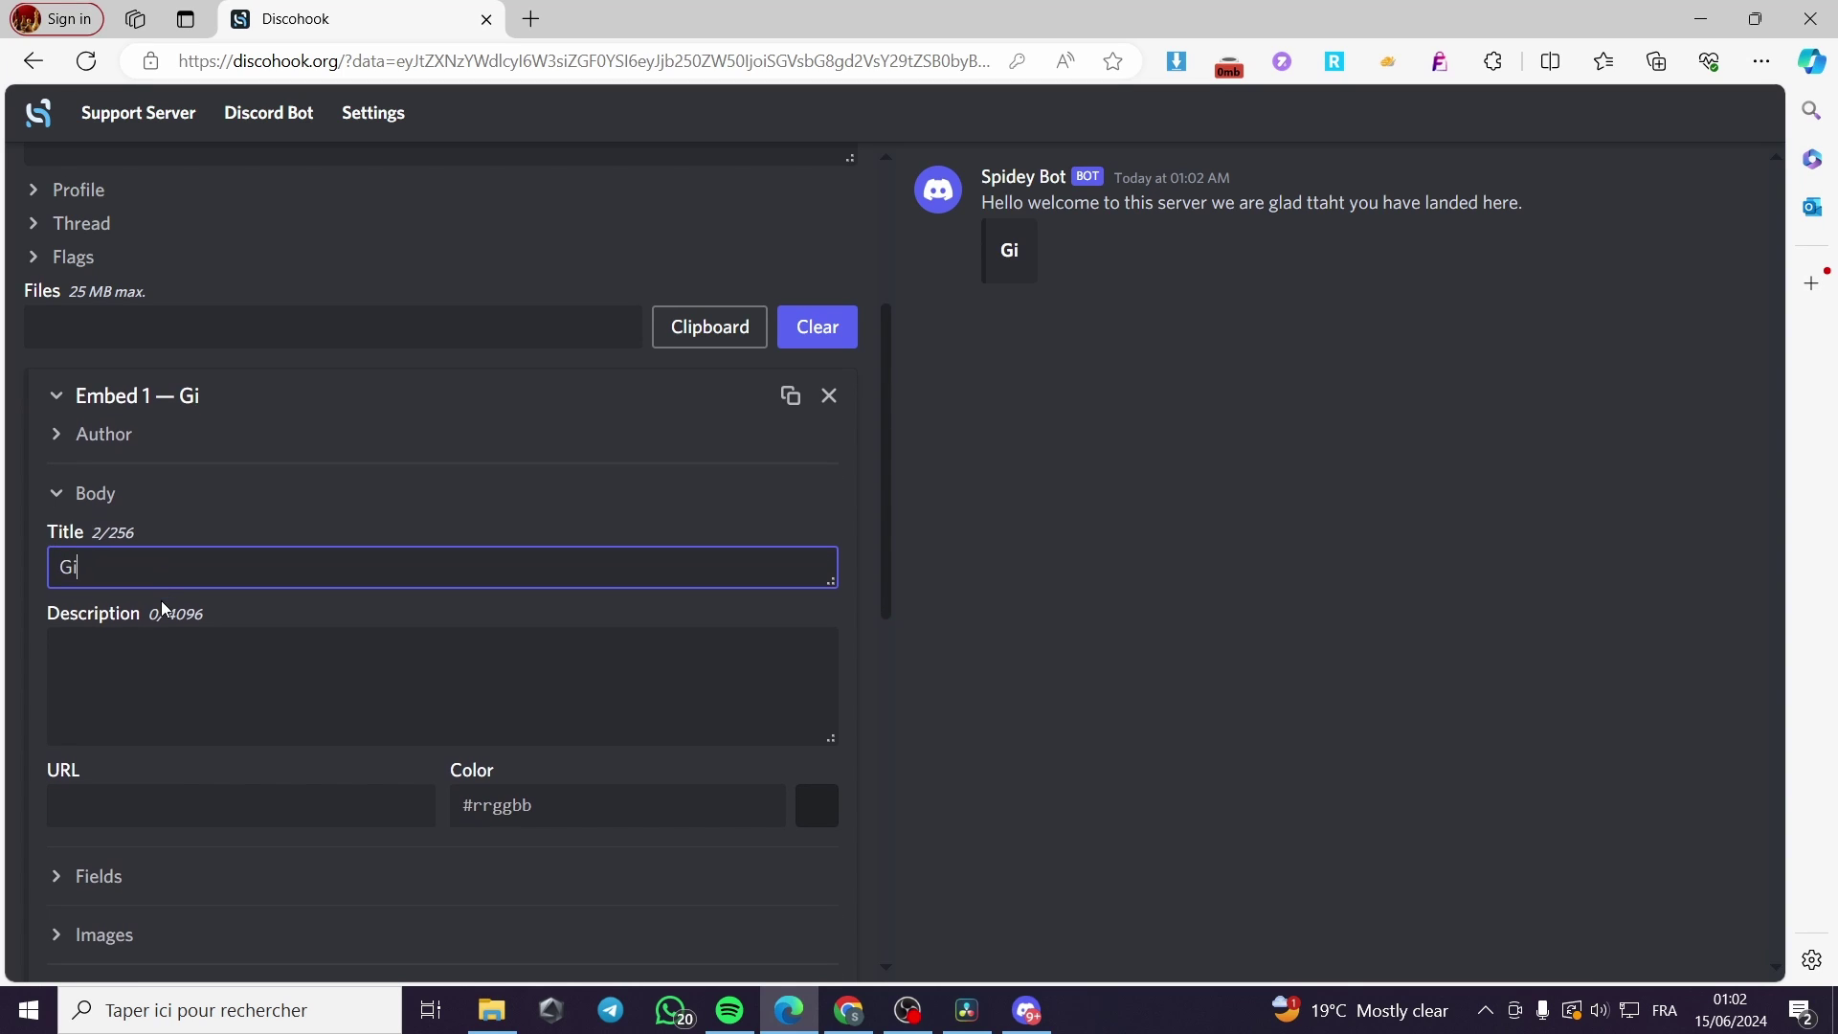
text(fts that yo)
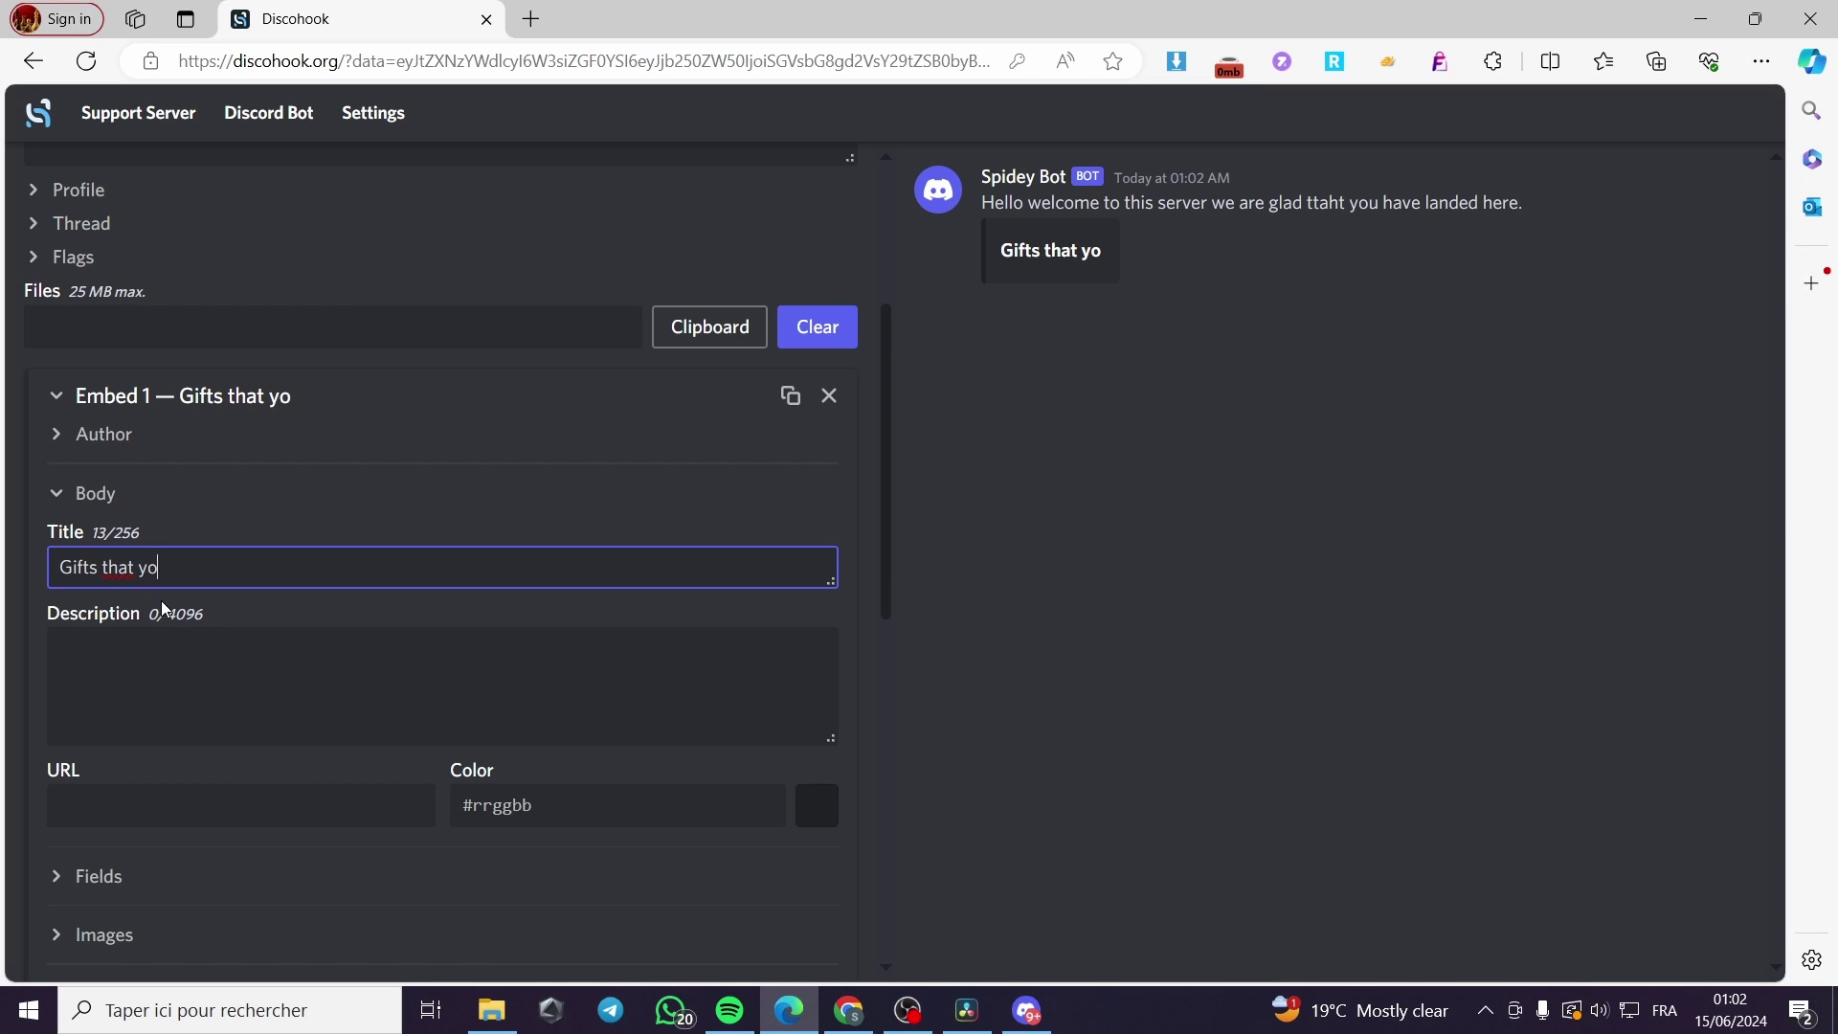
text(u will receive)
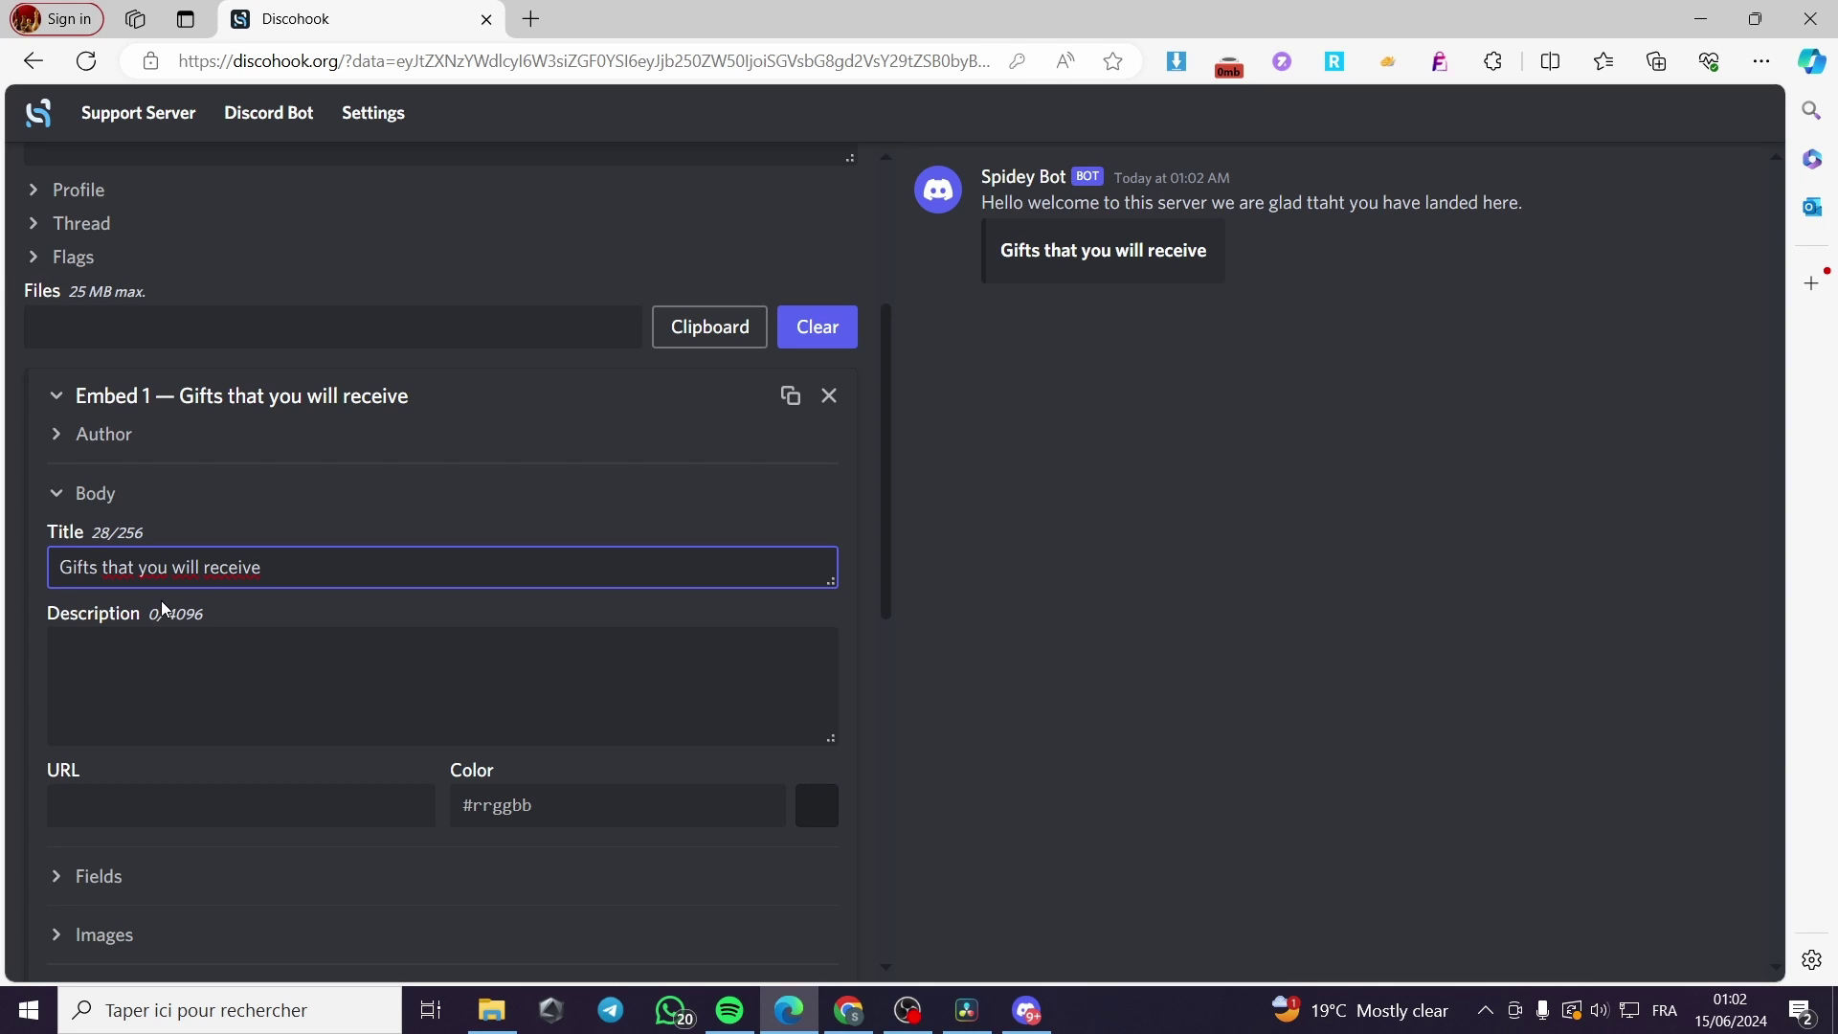
text( |)
text( drl)
key(BackSpace)
key(BackSpace)
key(BackSpace)
text(perks)
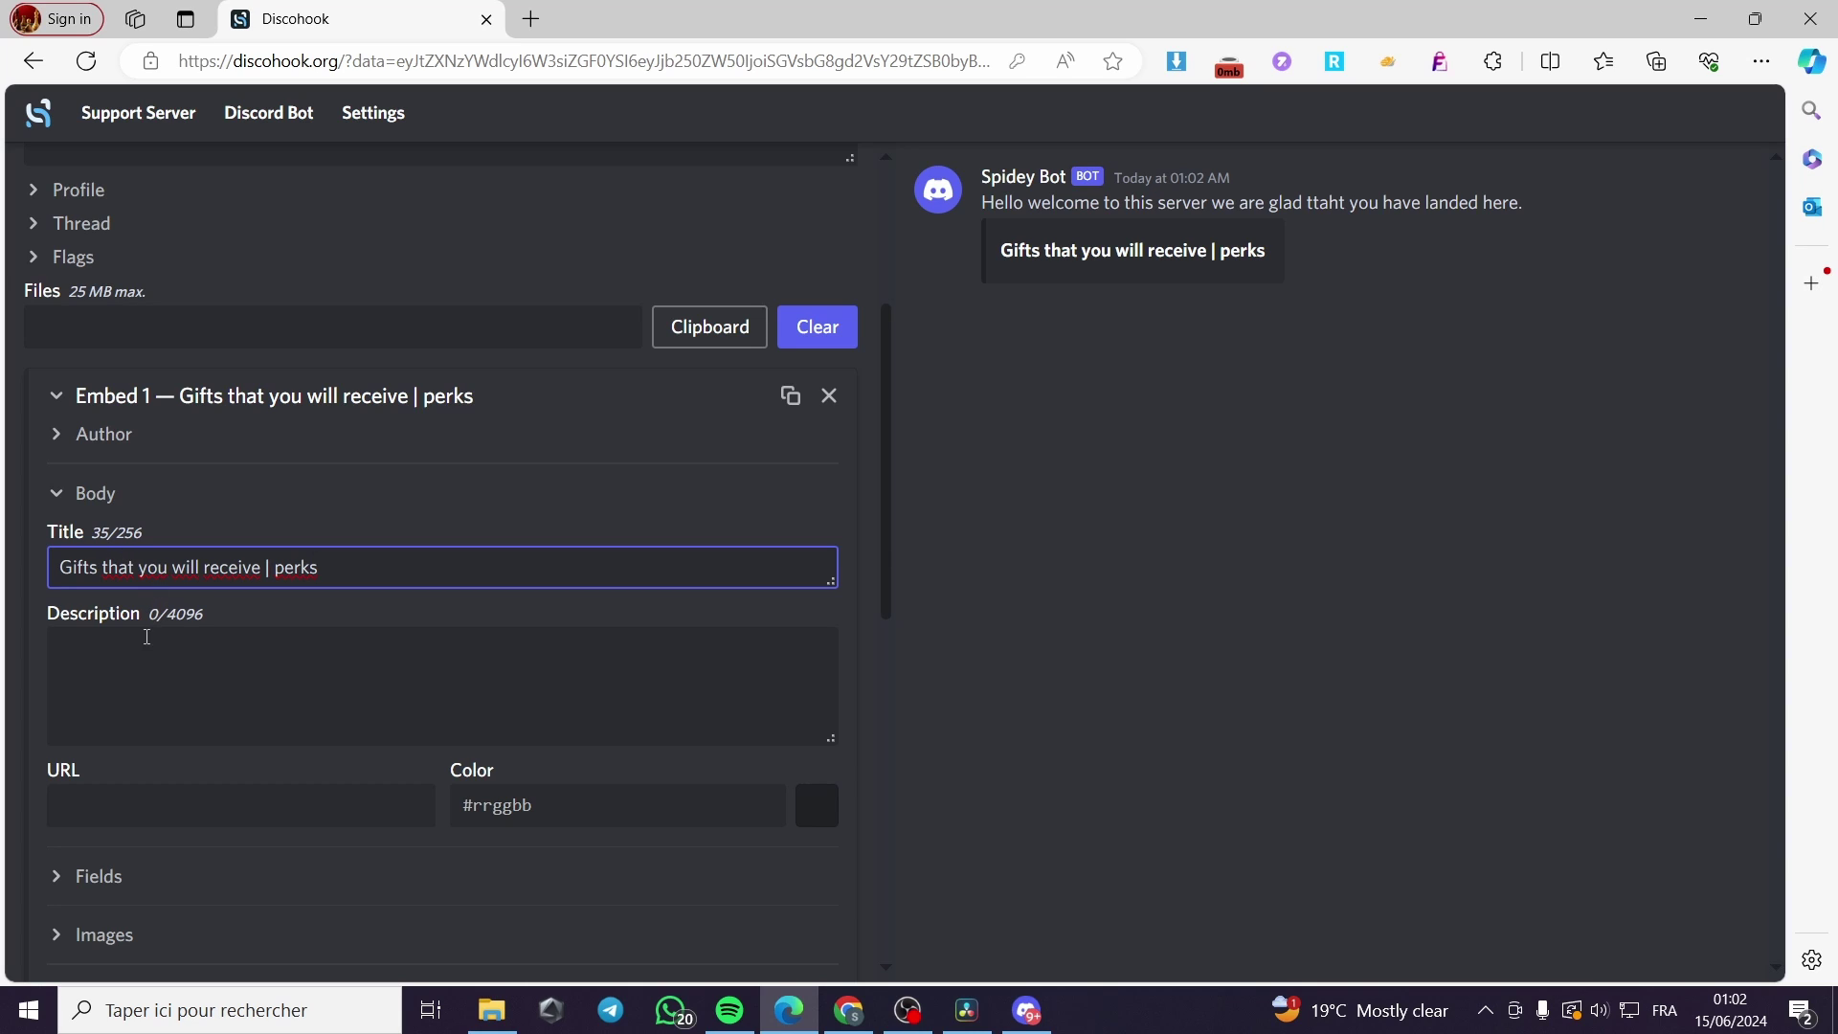
Write 'you will receive a role of a' in Embed 1's Description box.
click(151, 656)
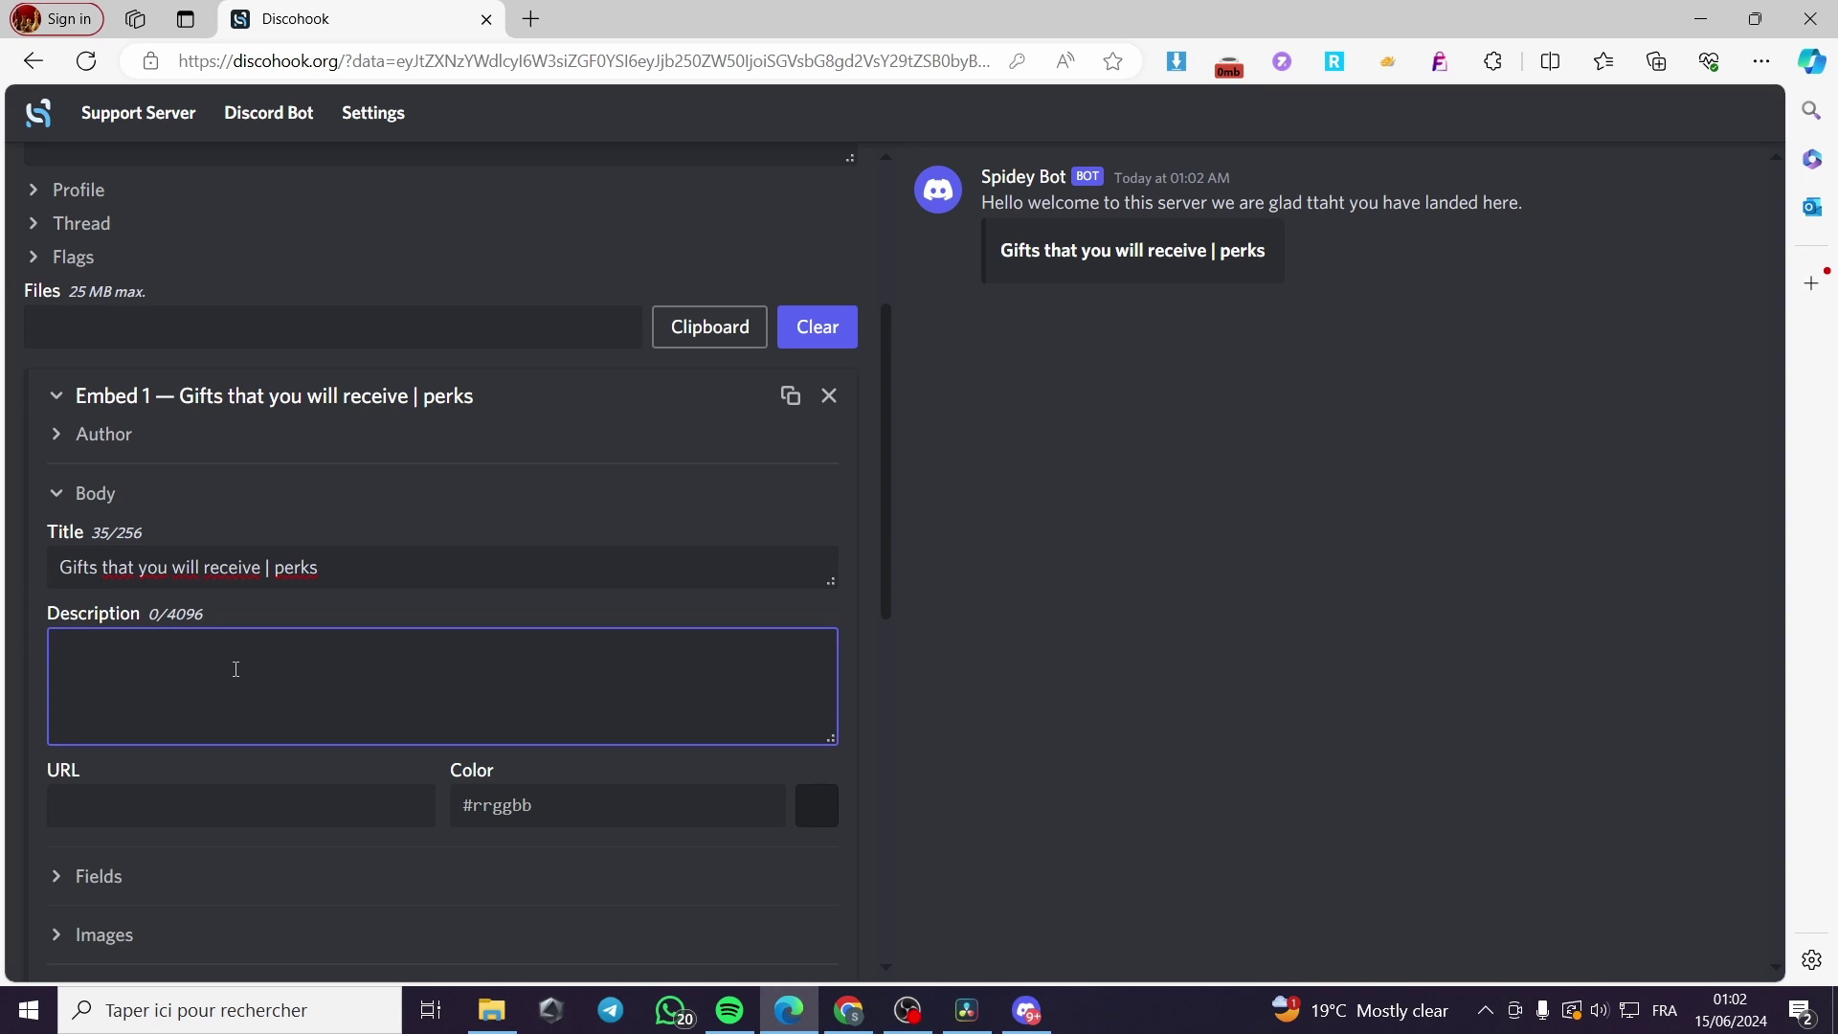
text(you will rec)
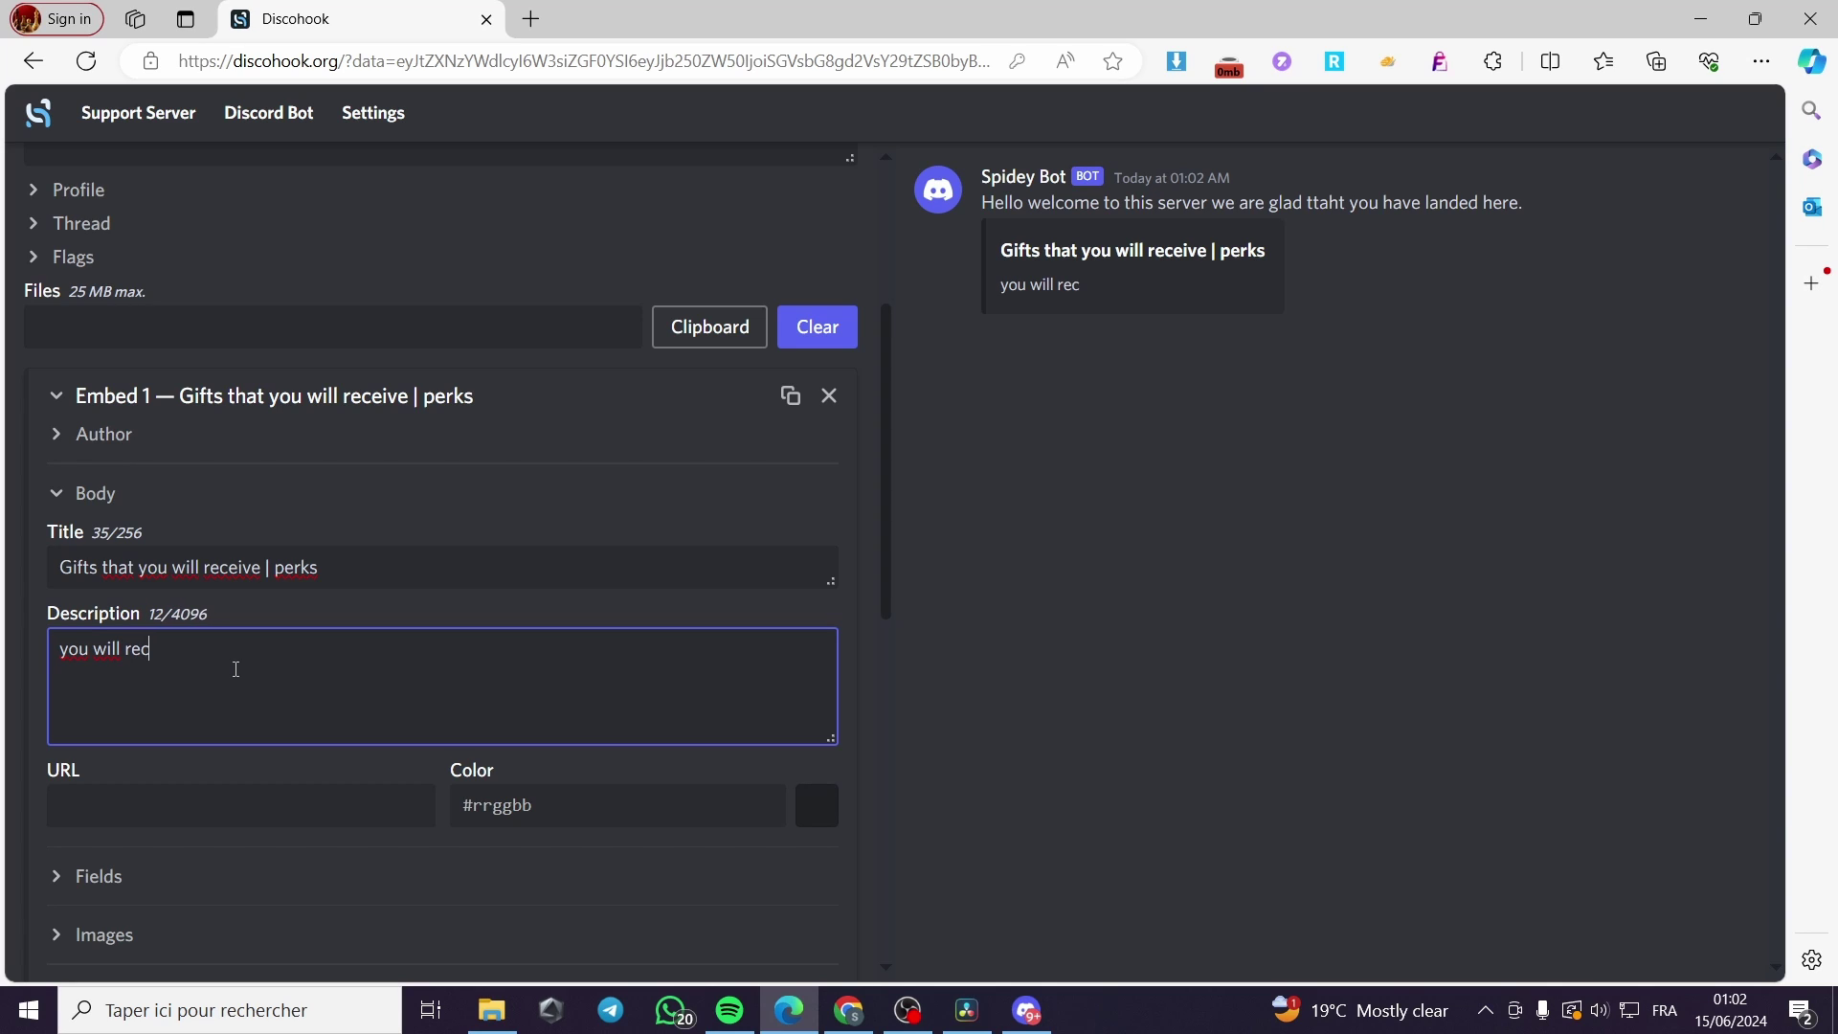
text(eive a role of a)
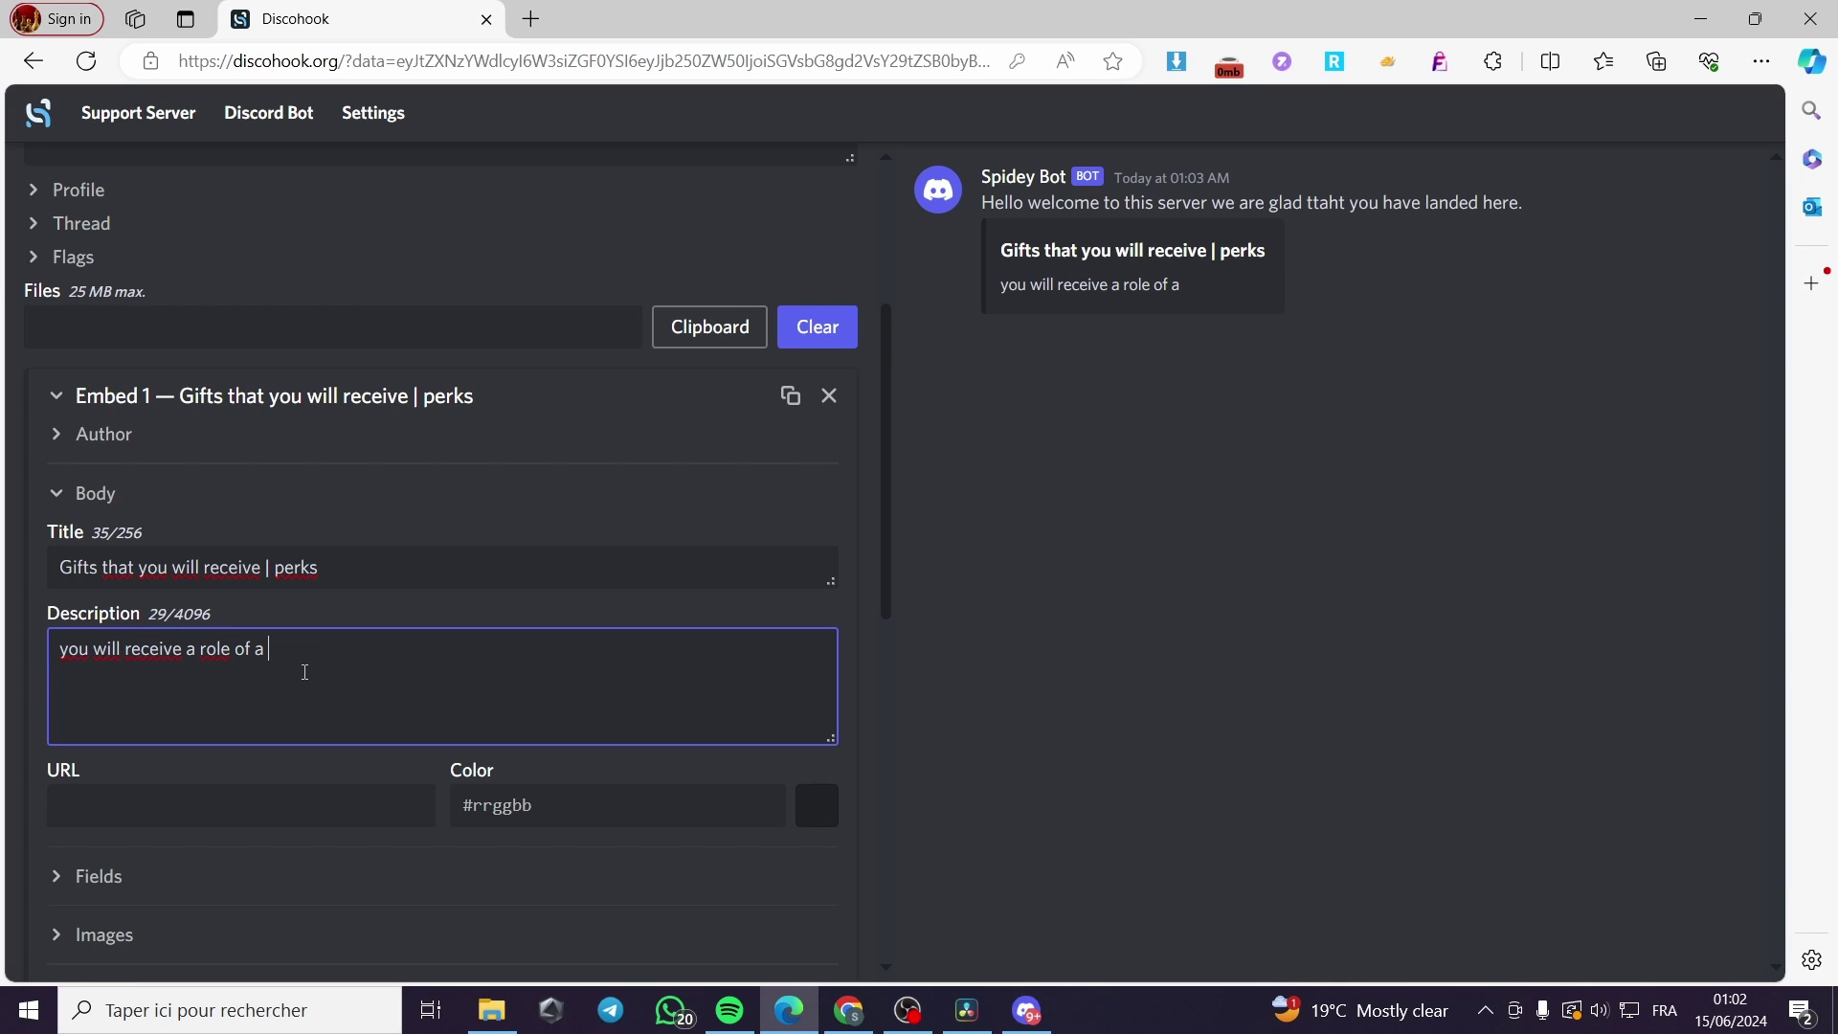
Copy the Admin role's ID from your own member profile in Discord.
click(1027, 1010)
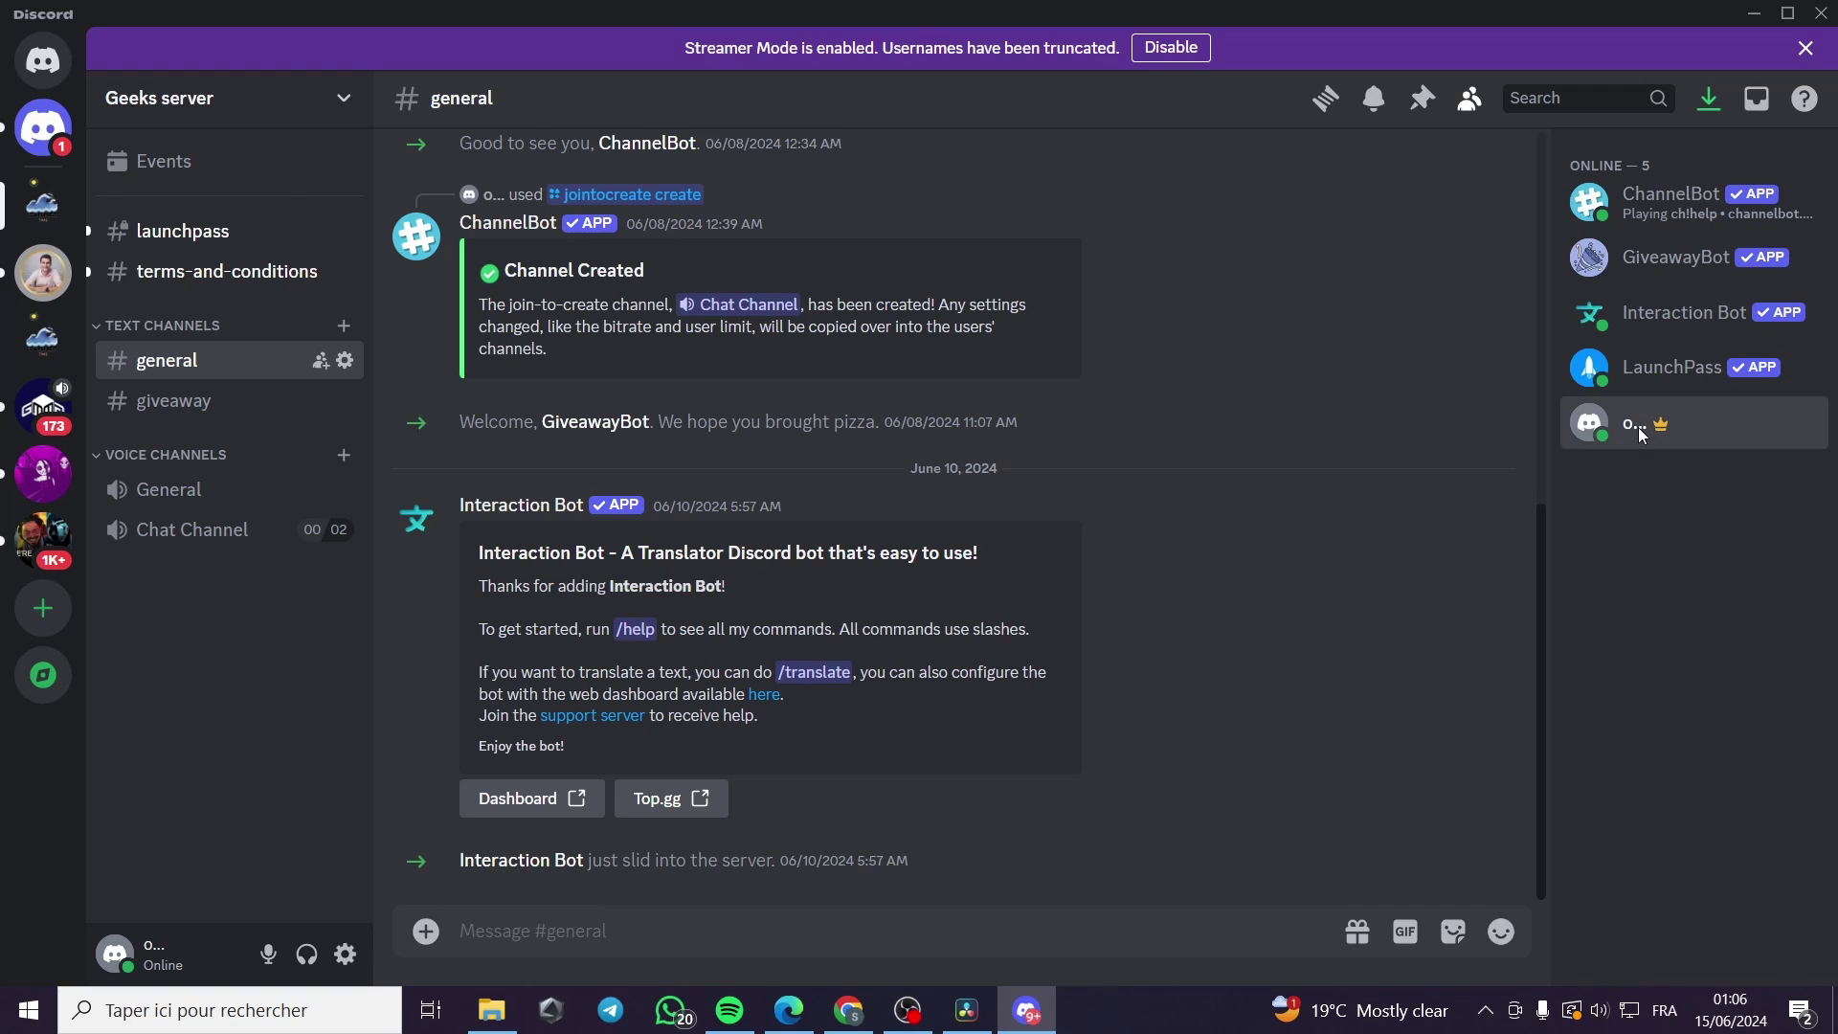
click(1644, 435)
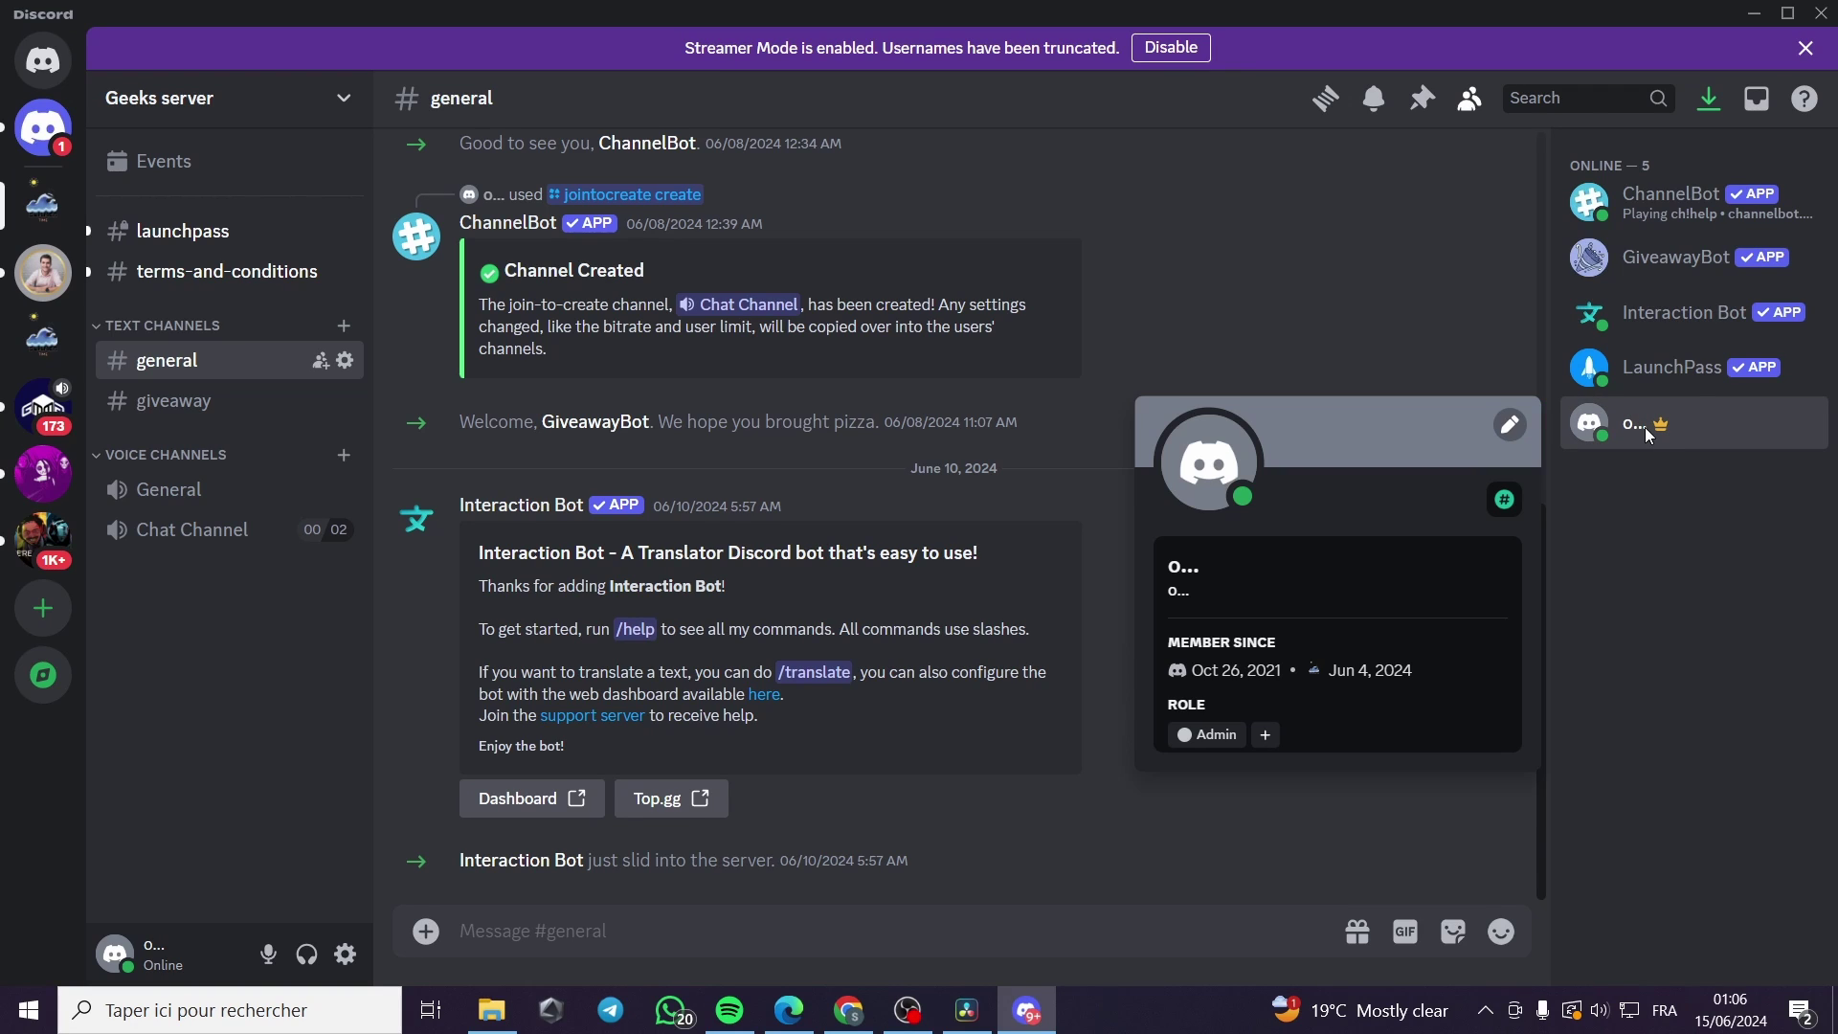
right_click(1198, 737)
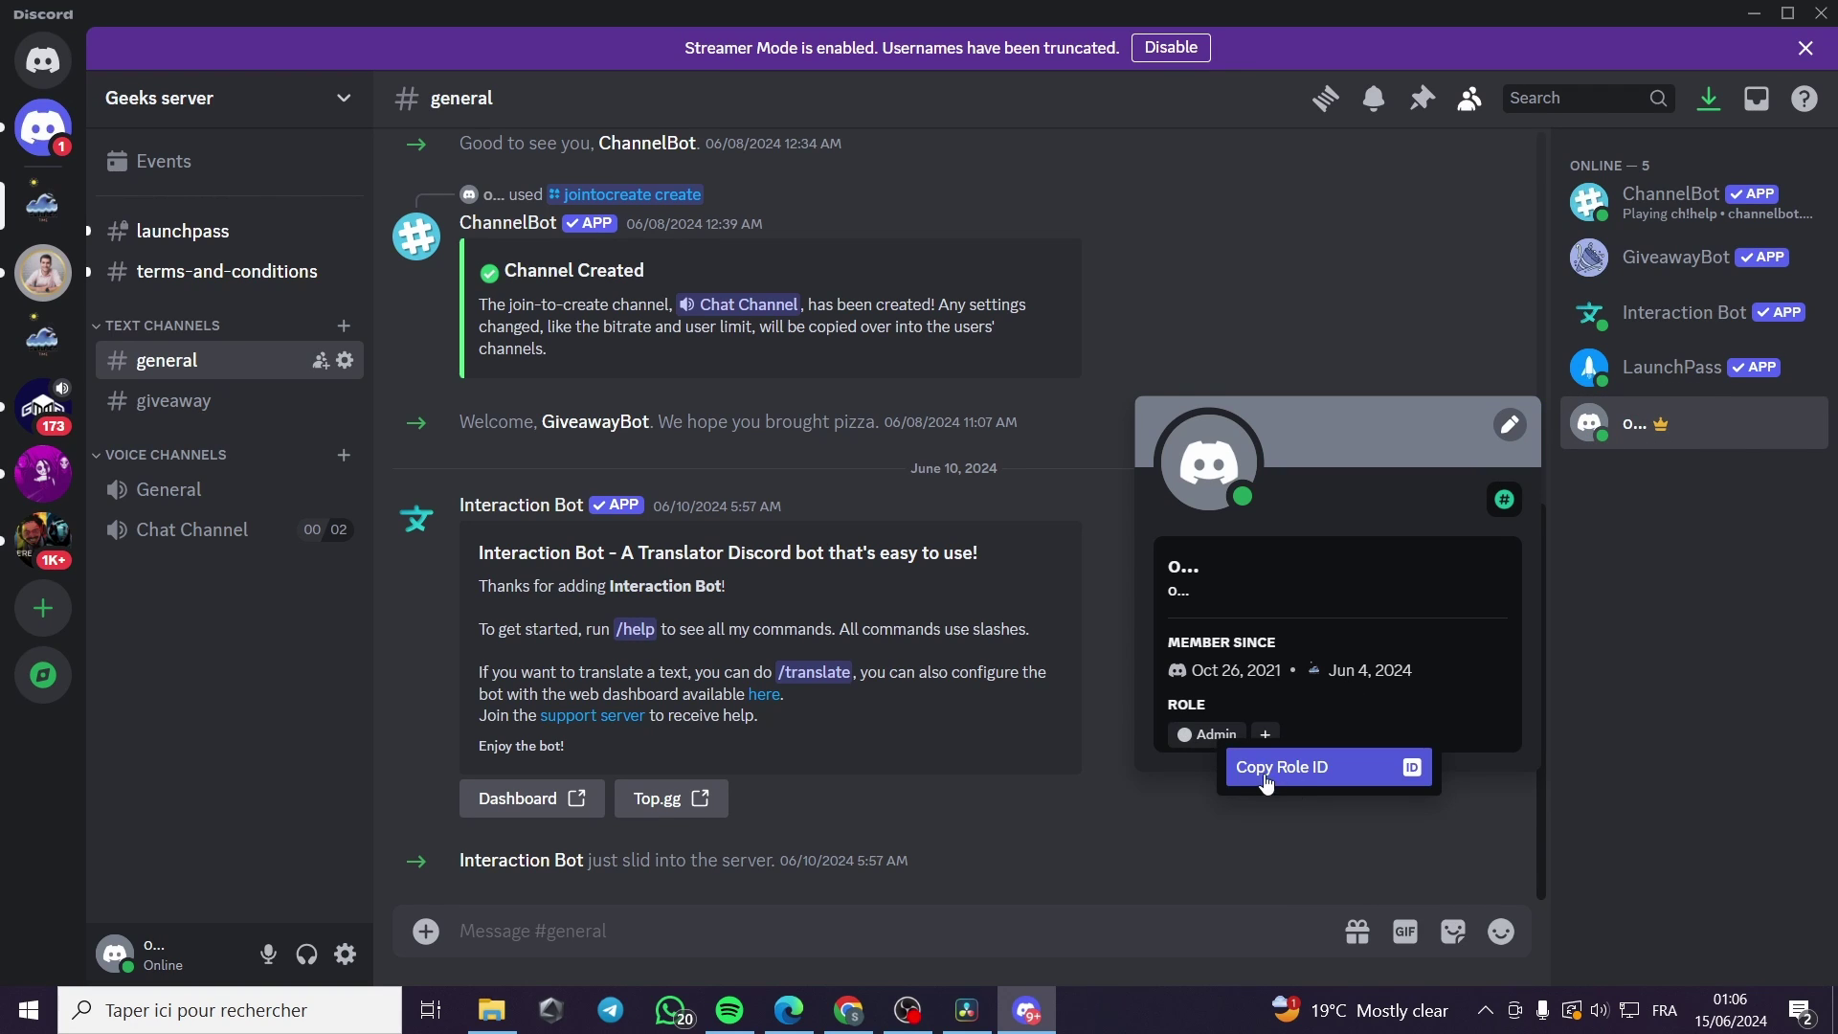
click(1370, 780)
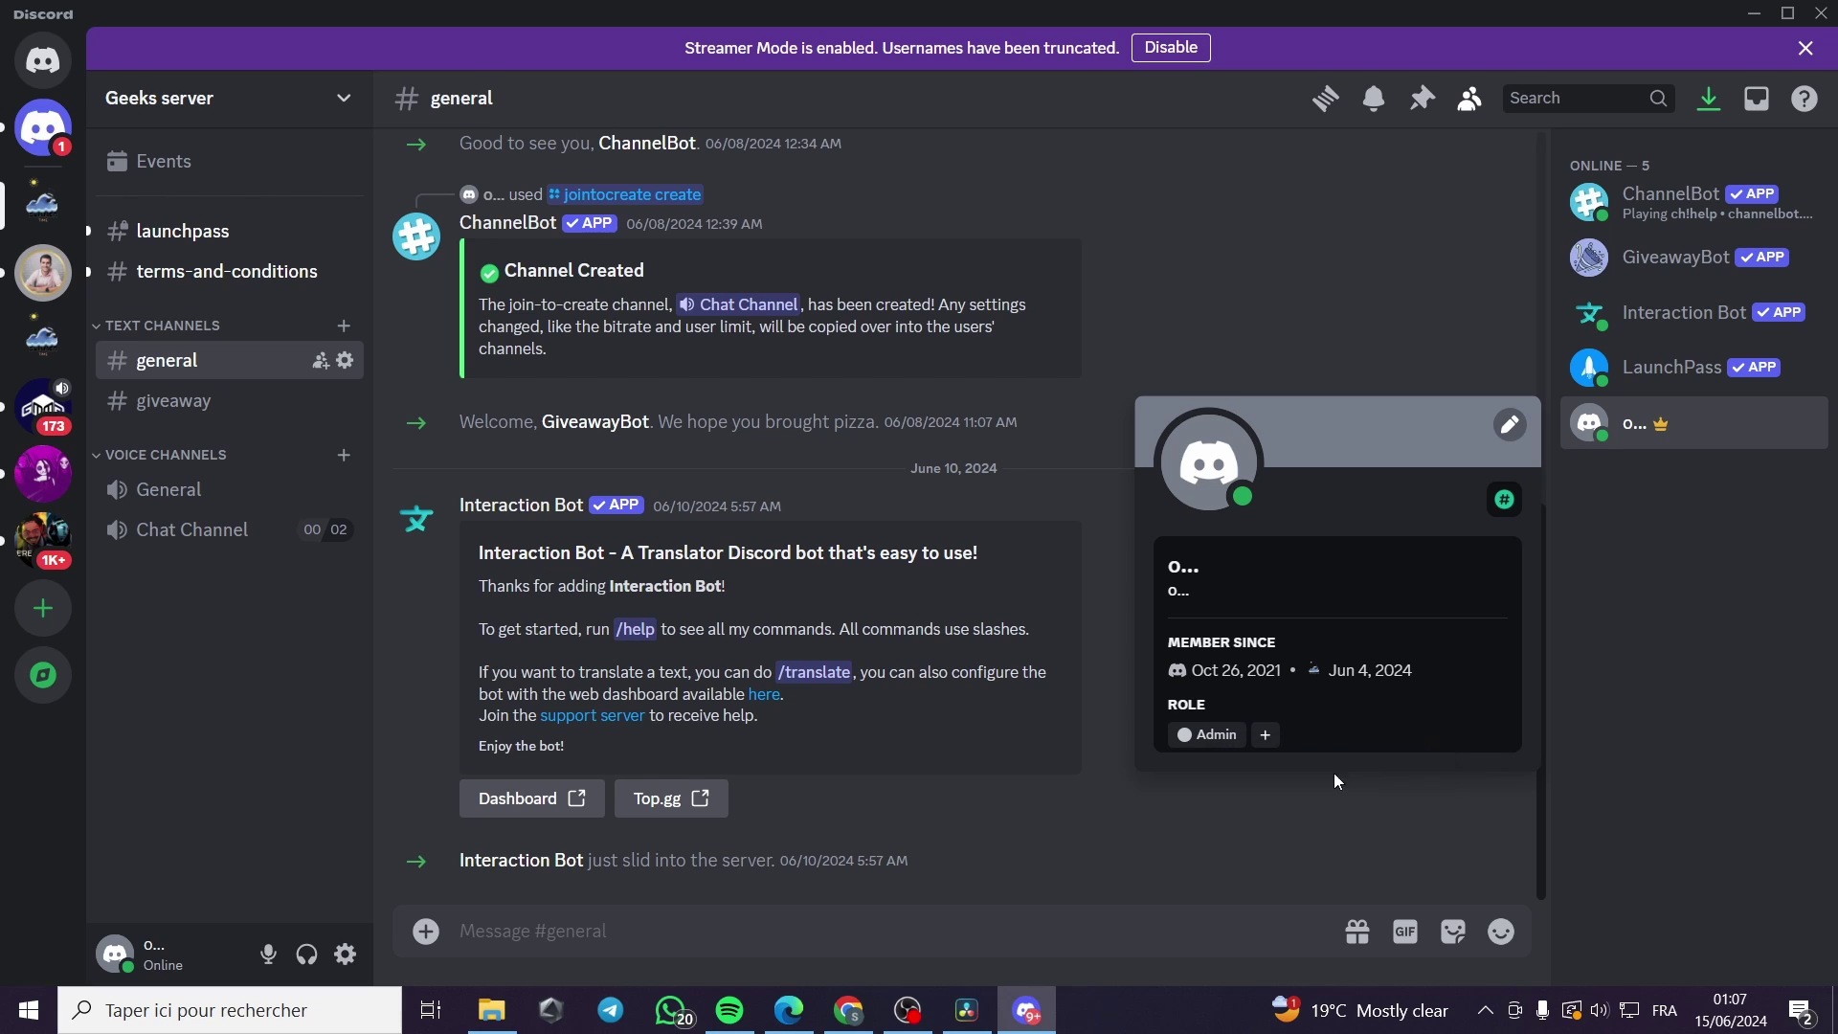
click(789, 1009)
Paste the Admin role ID into the description and remove the stray :grinning: line.
key(ctrl+v)
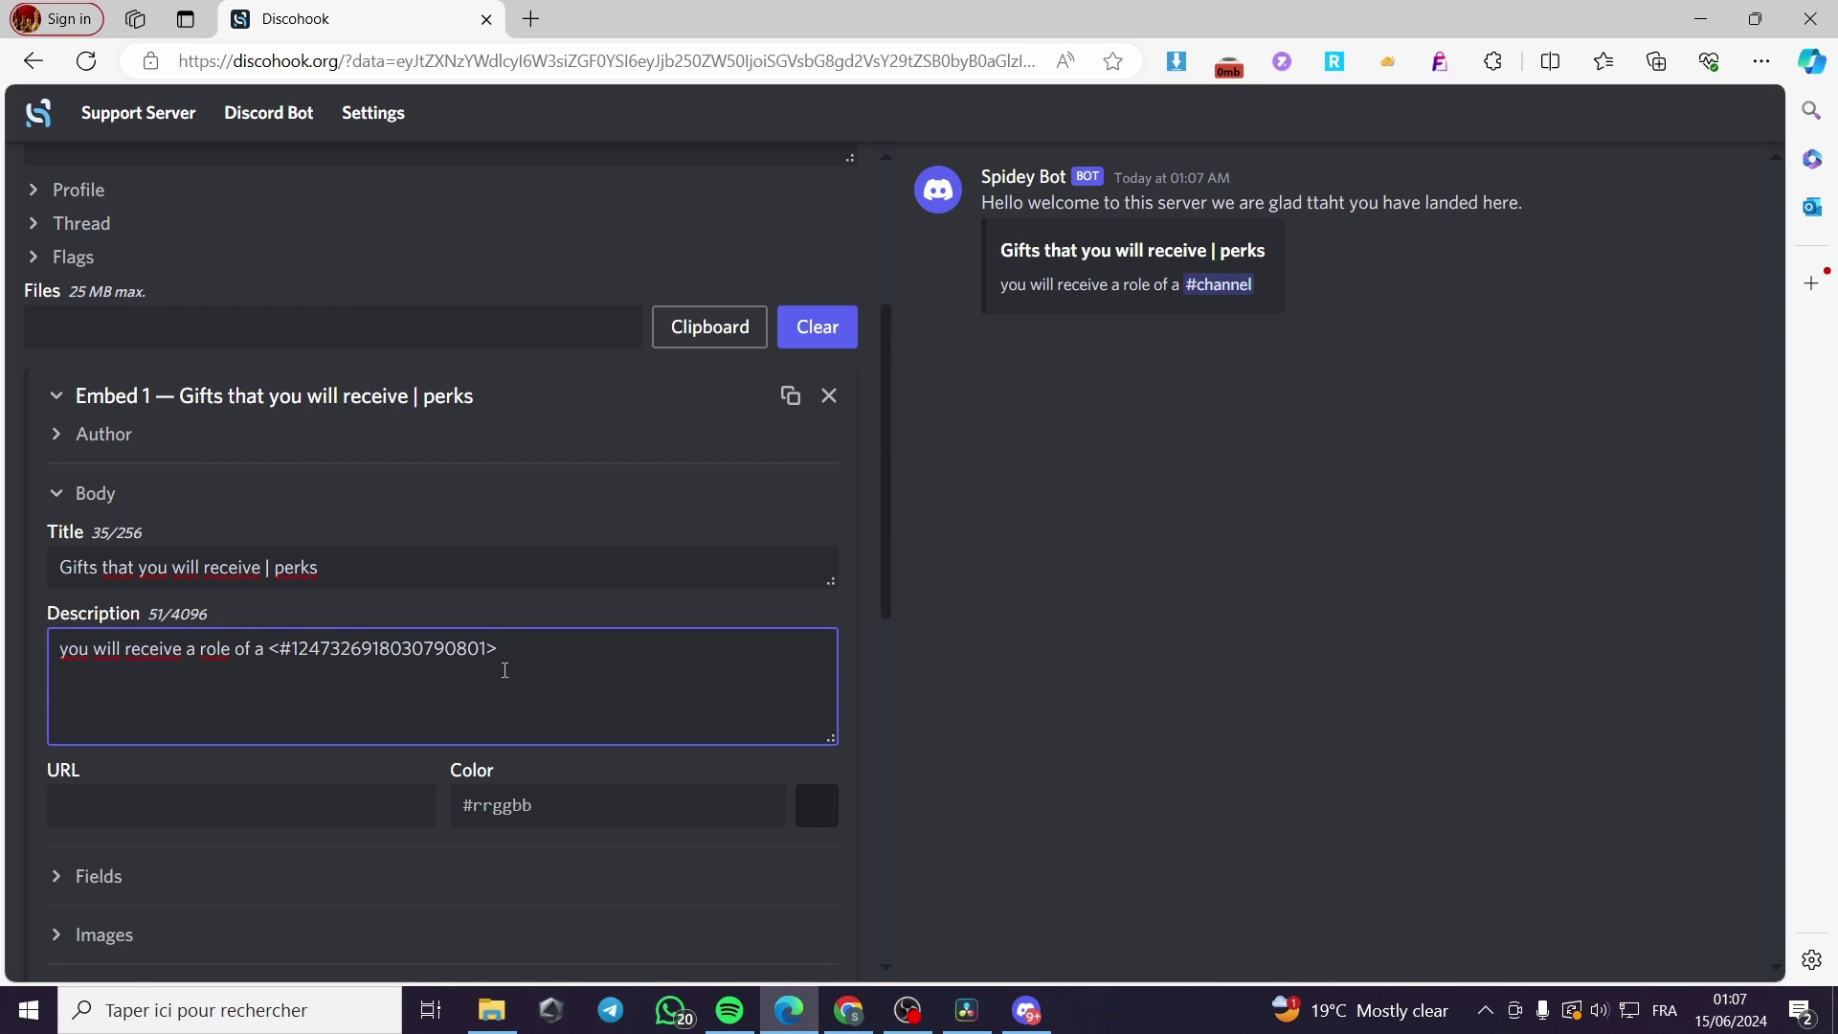
key(Return)
scroll(543, 652, down, 1)
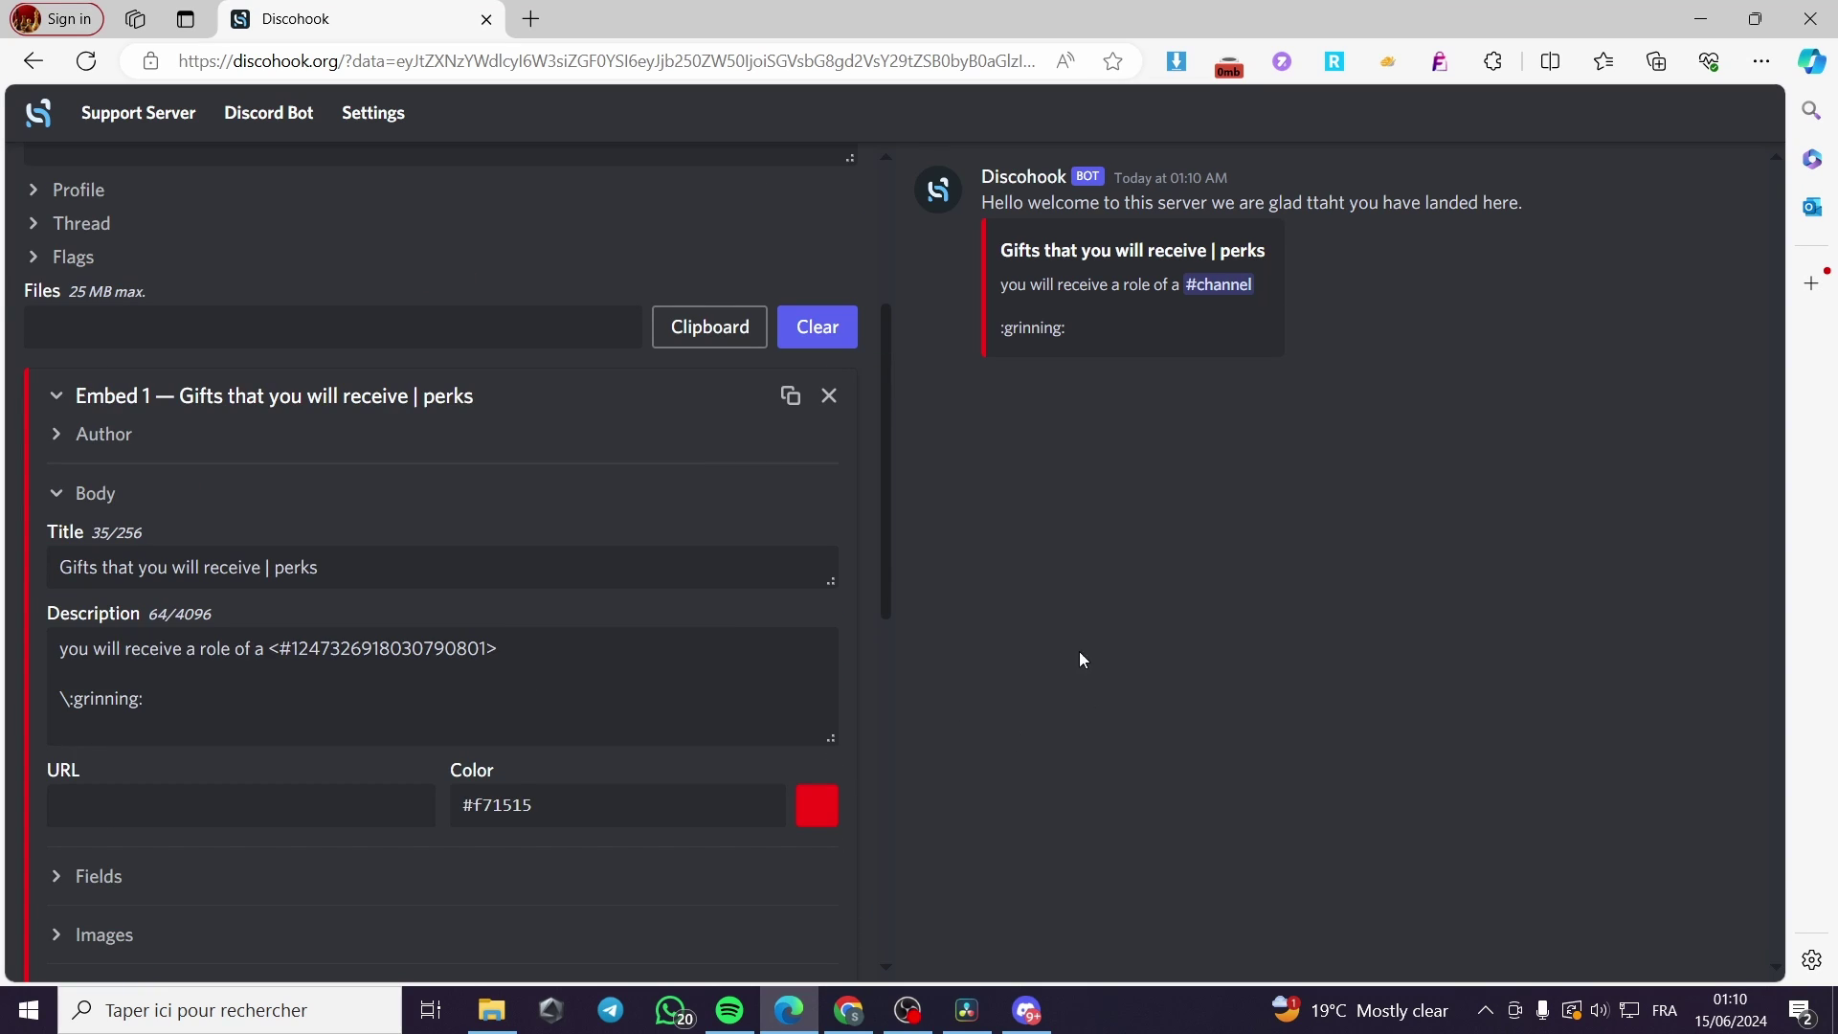
drag(202, 697, 32, 695)
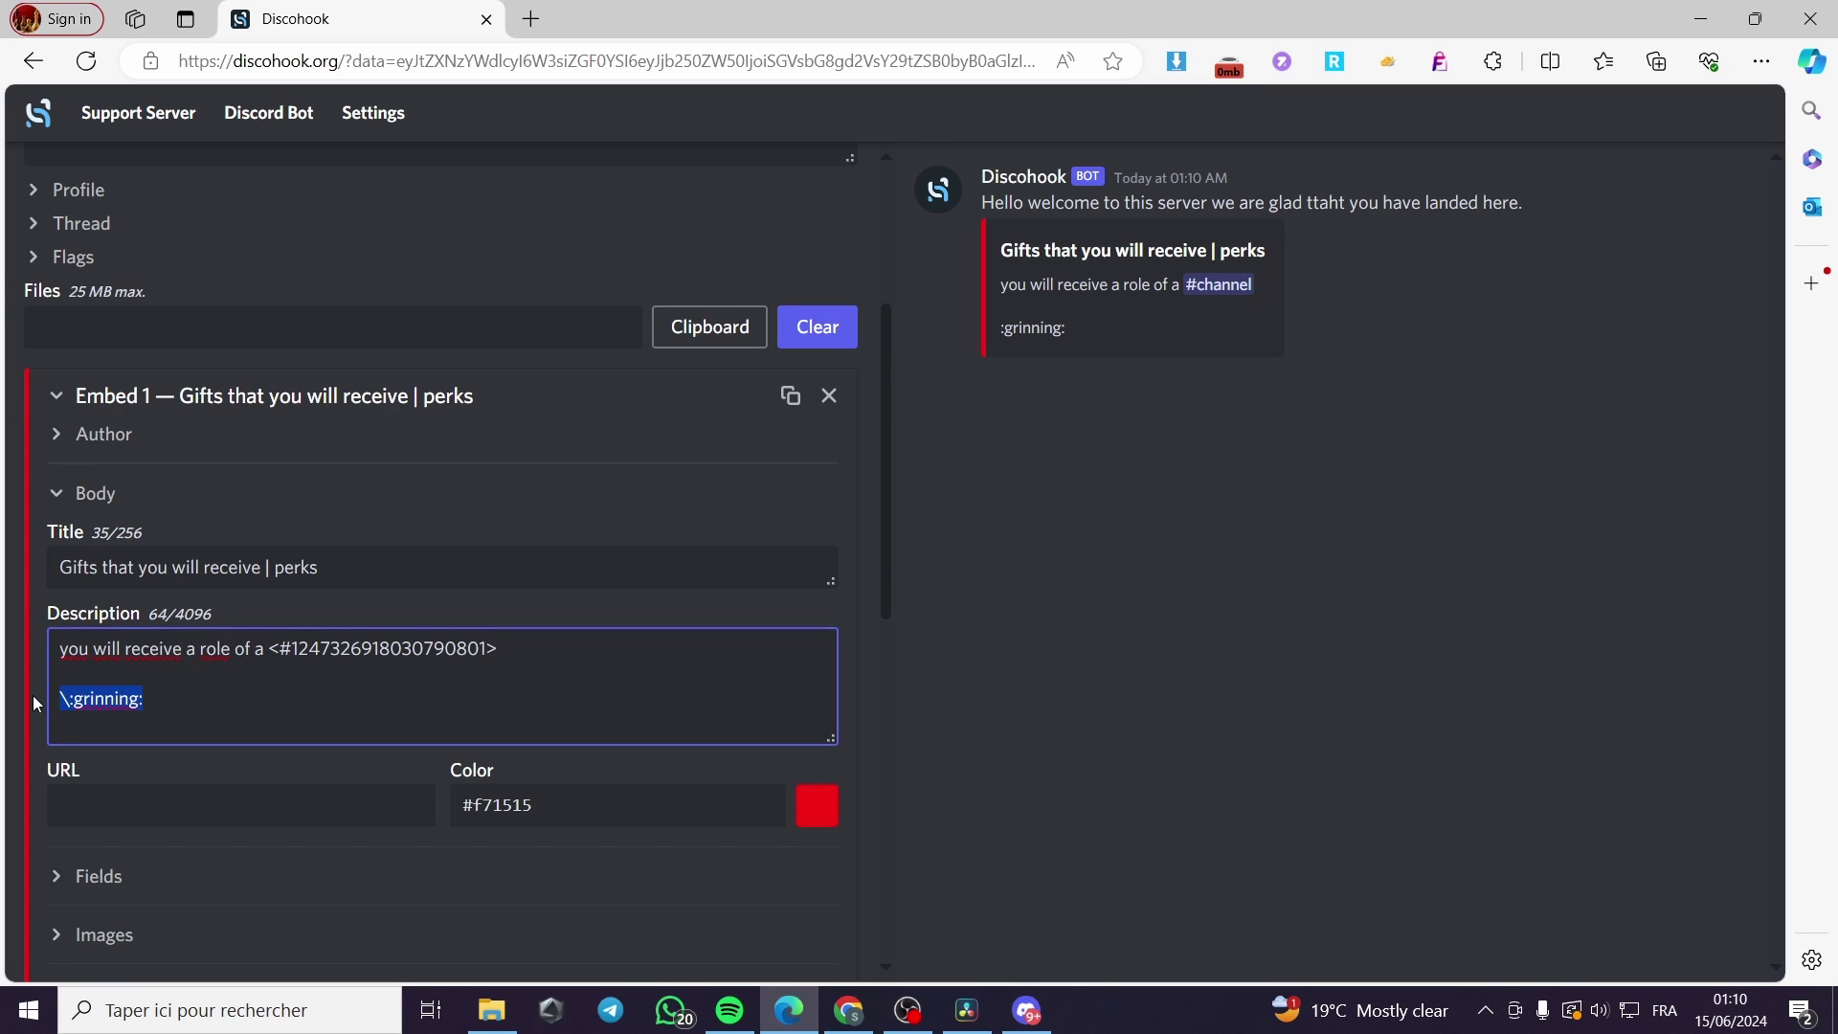
key(BackSpace)
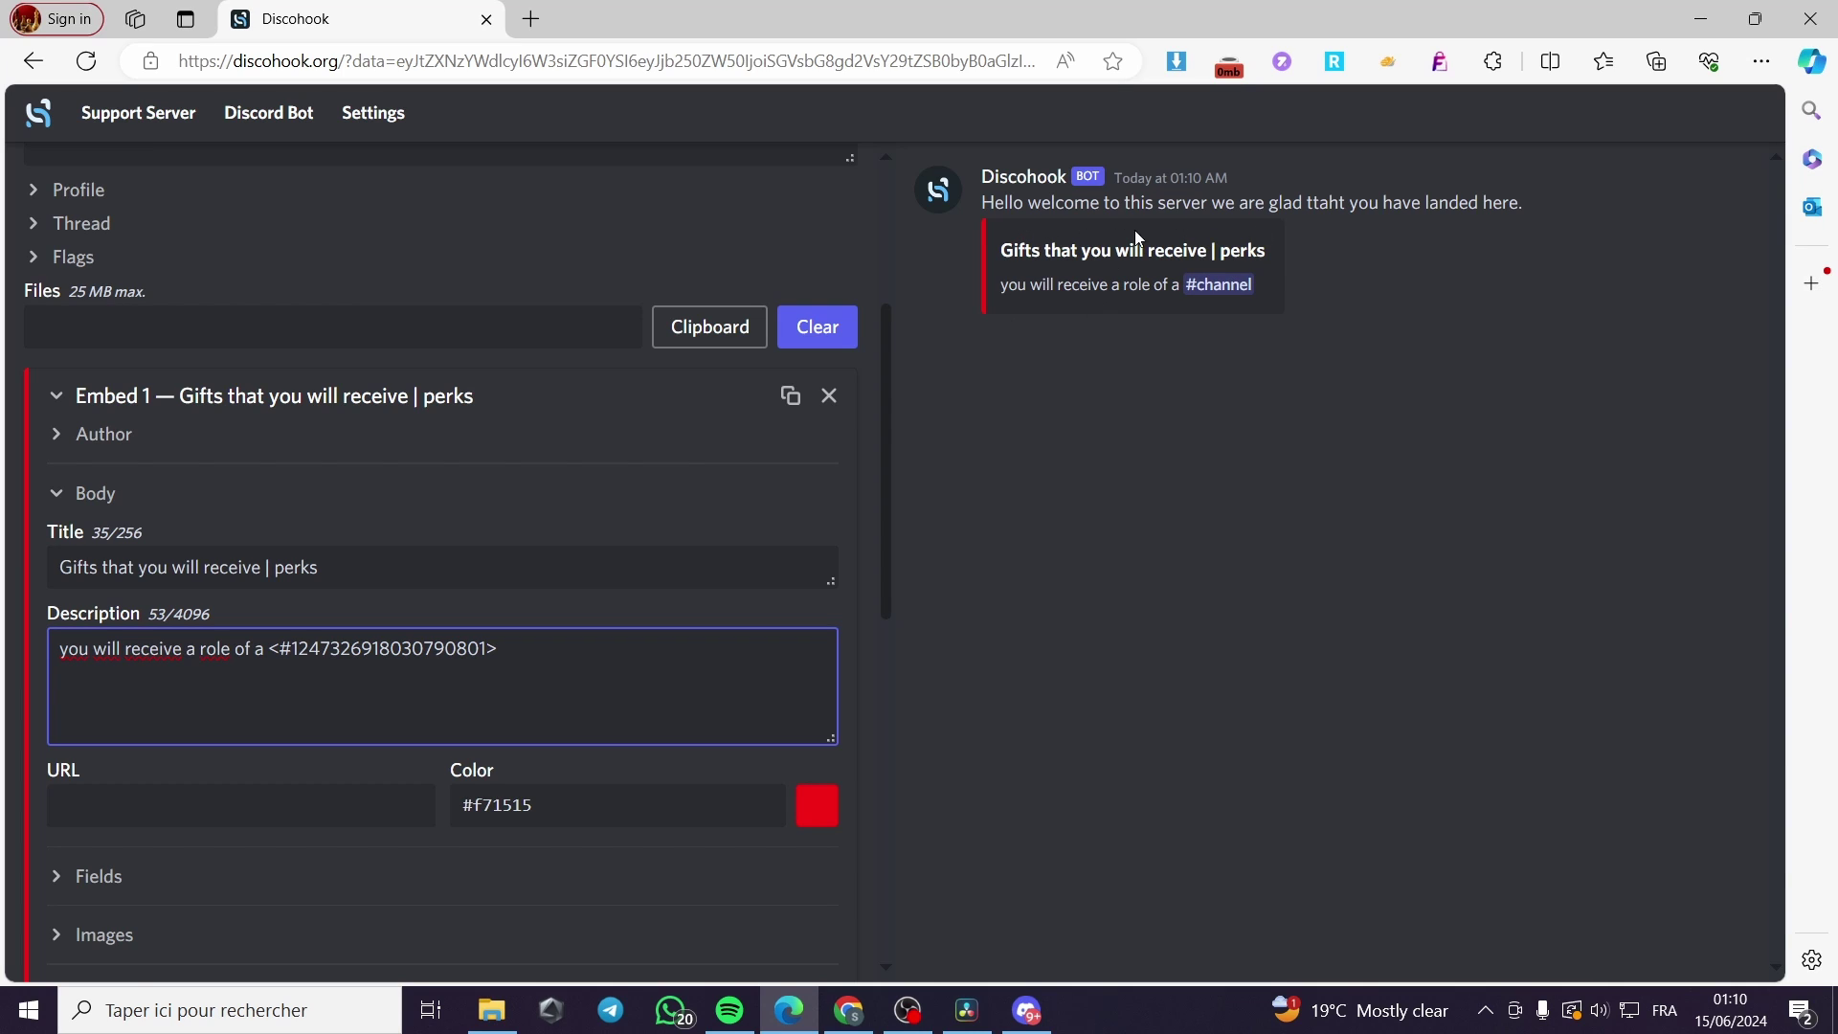
scroll(606, 551, down, 5)
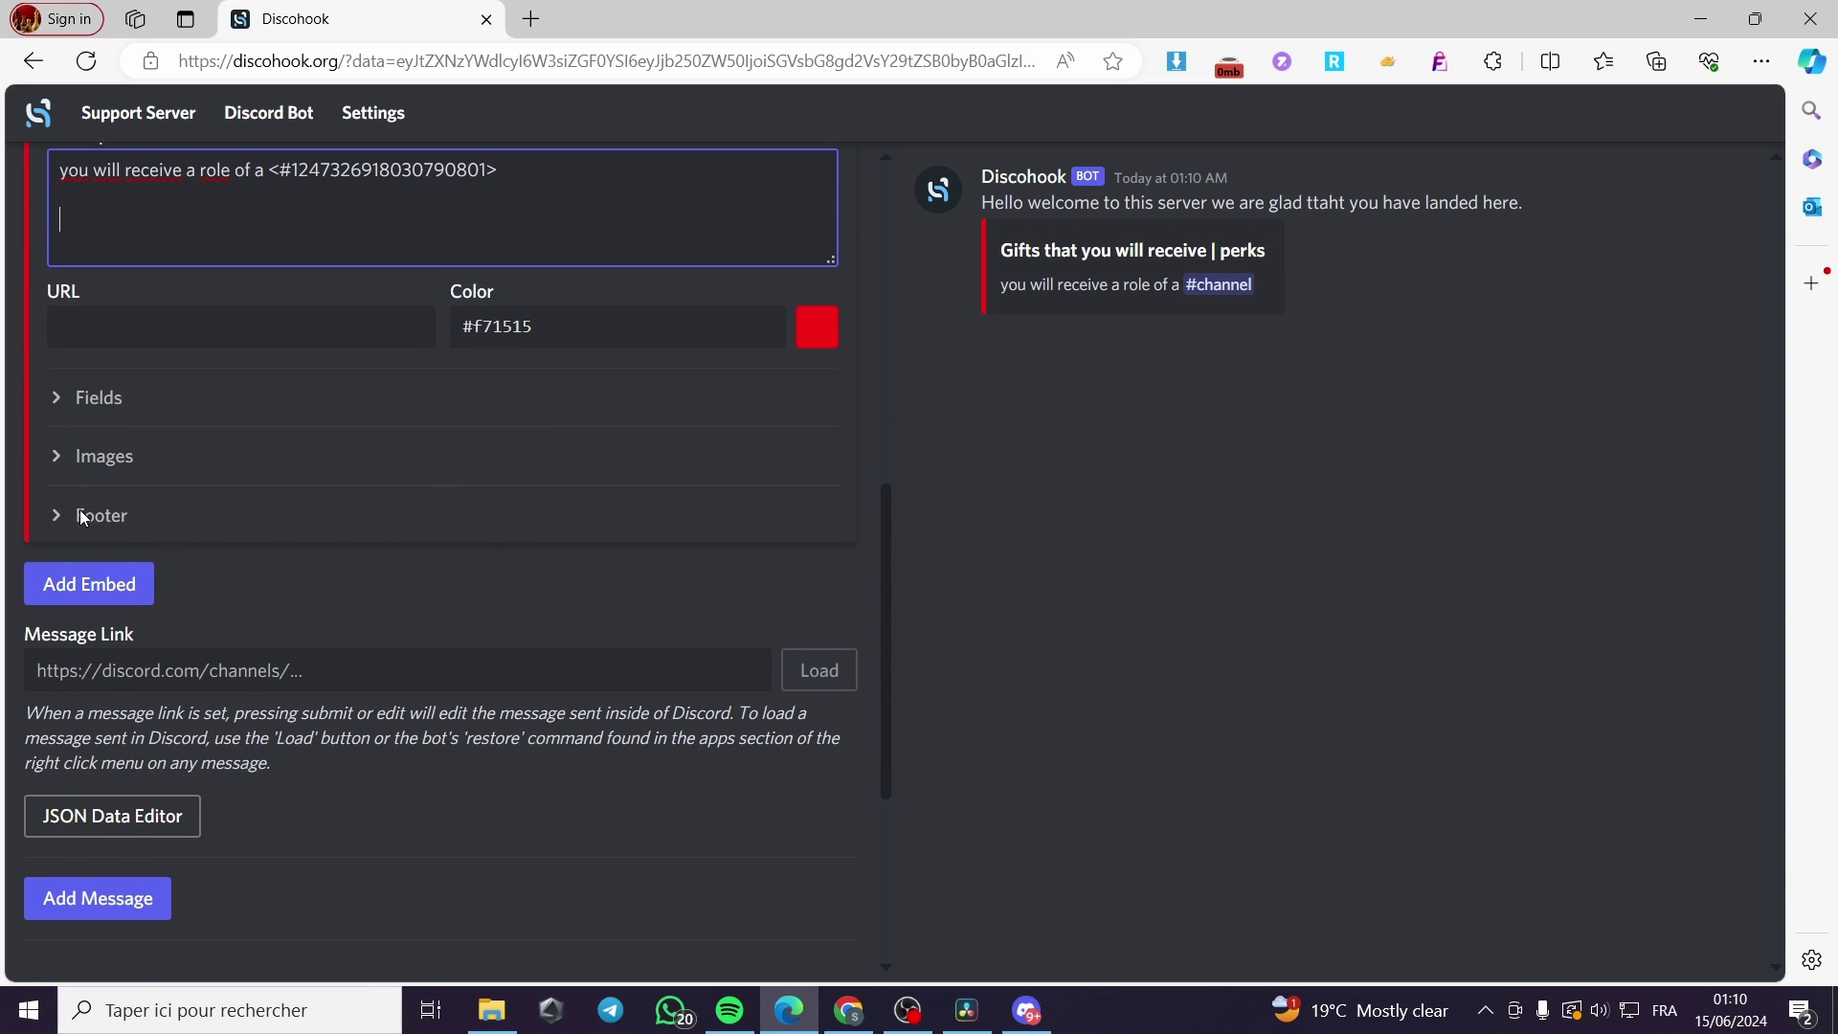
Add Field 1 to the embed, named 'Jessie', and fill in its value.
click(65, 406)
click(134, 452)
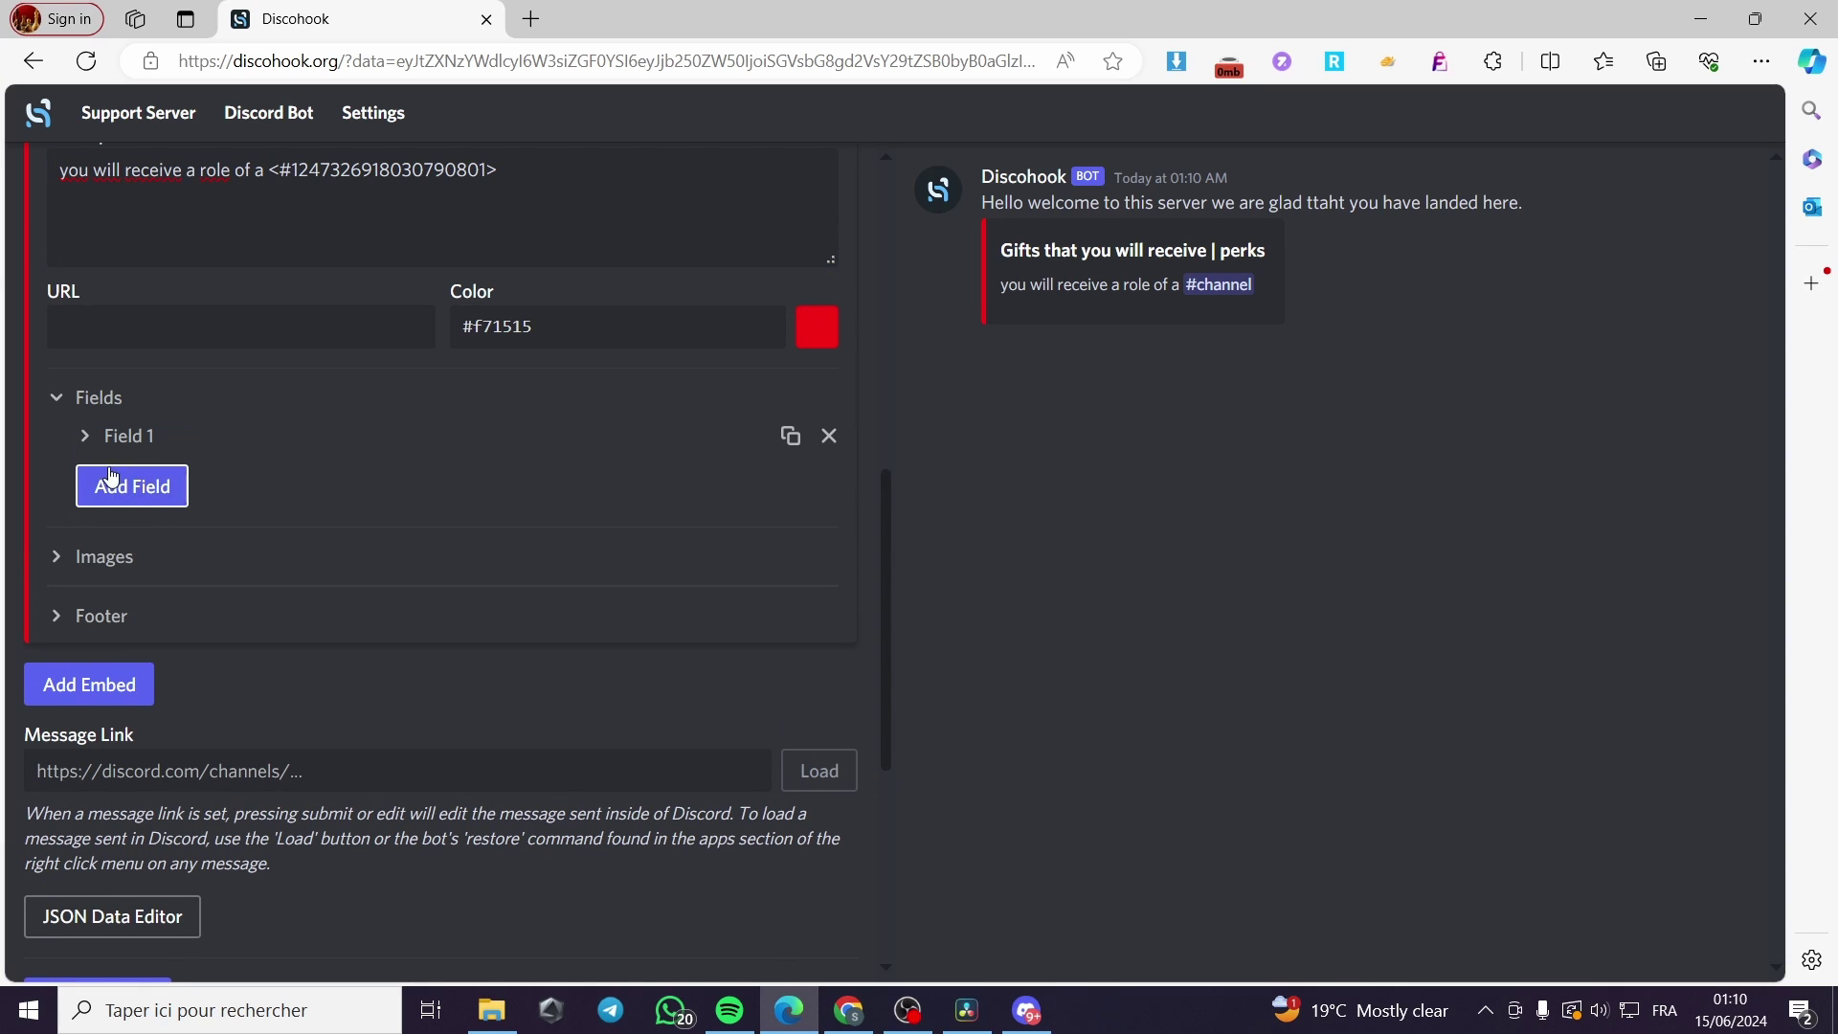
click(88, 438)
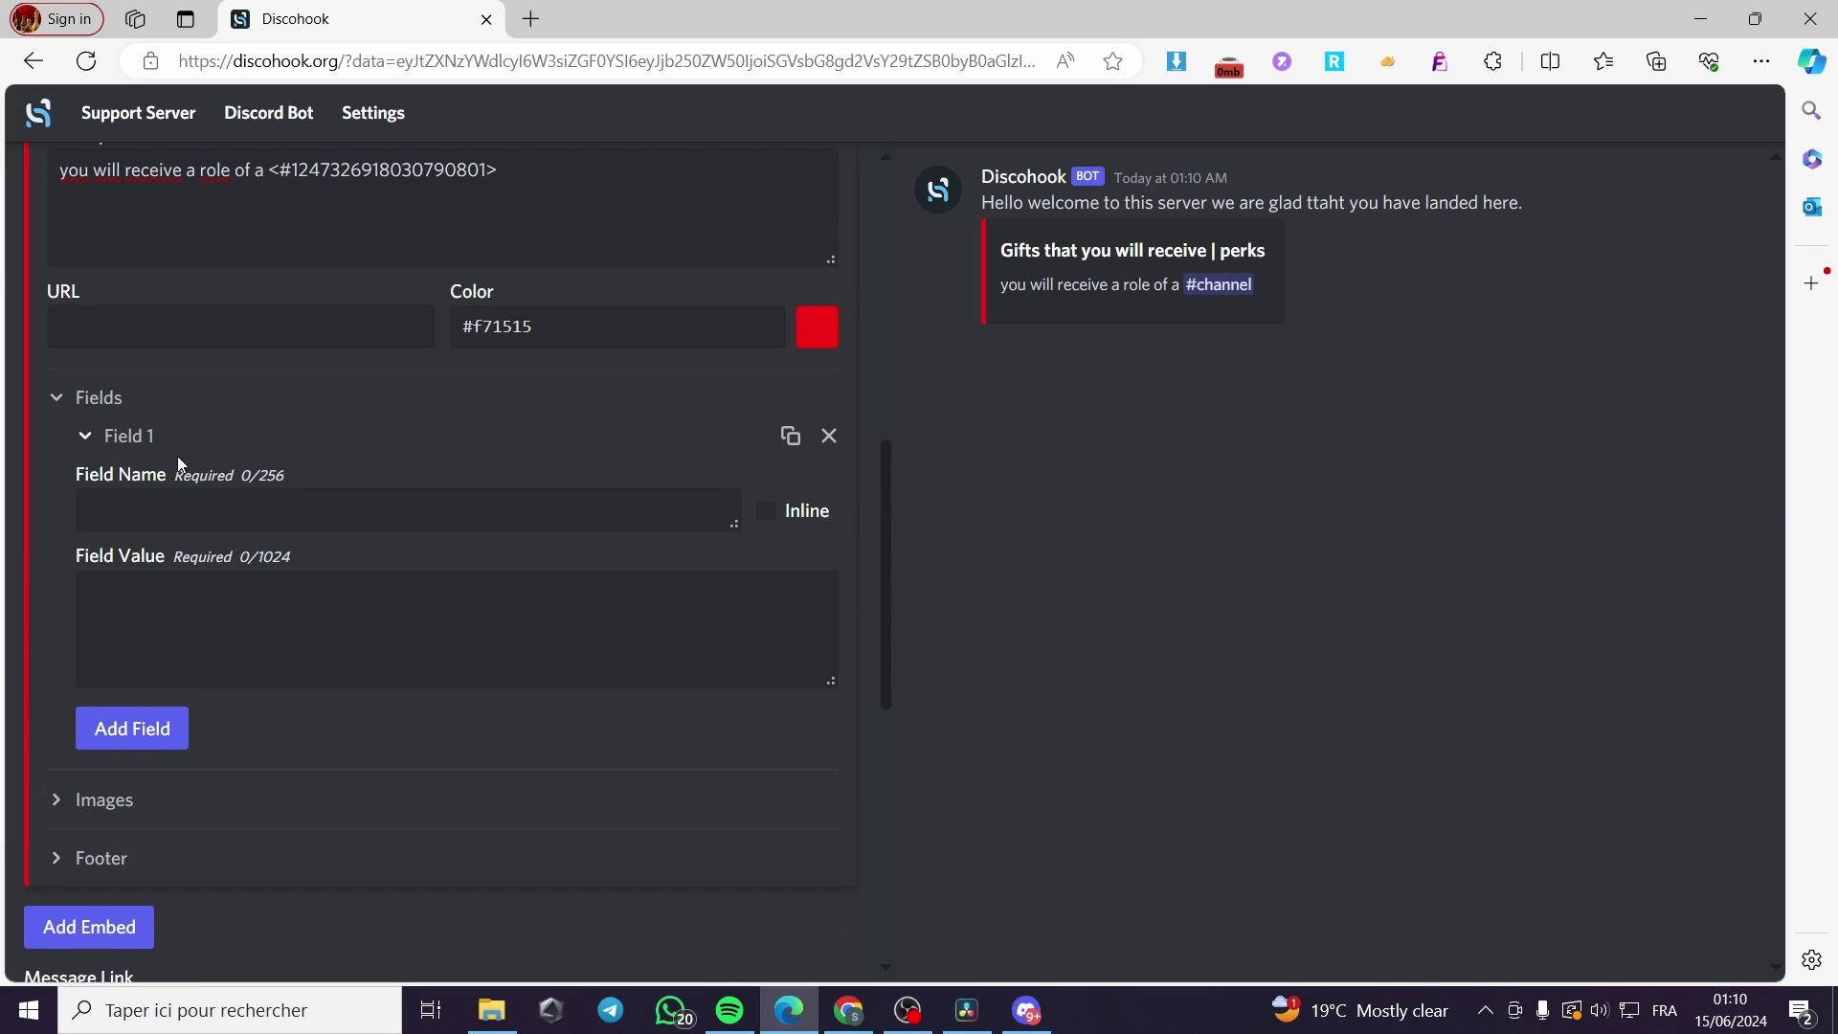
click(182, 509)
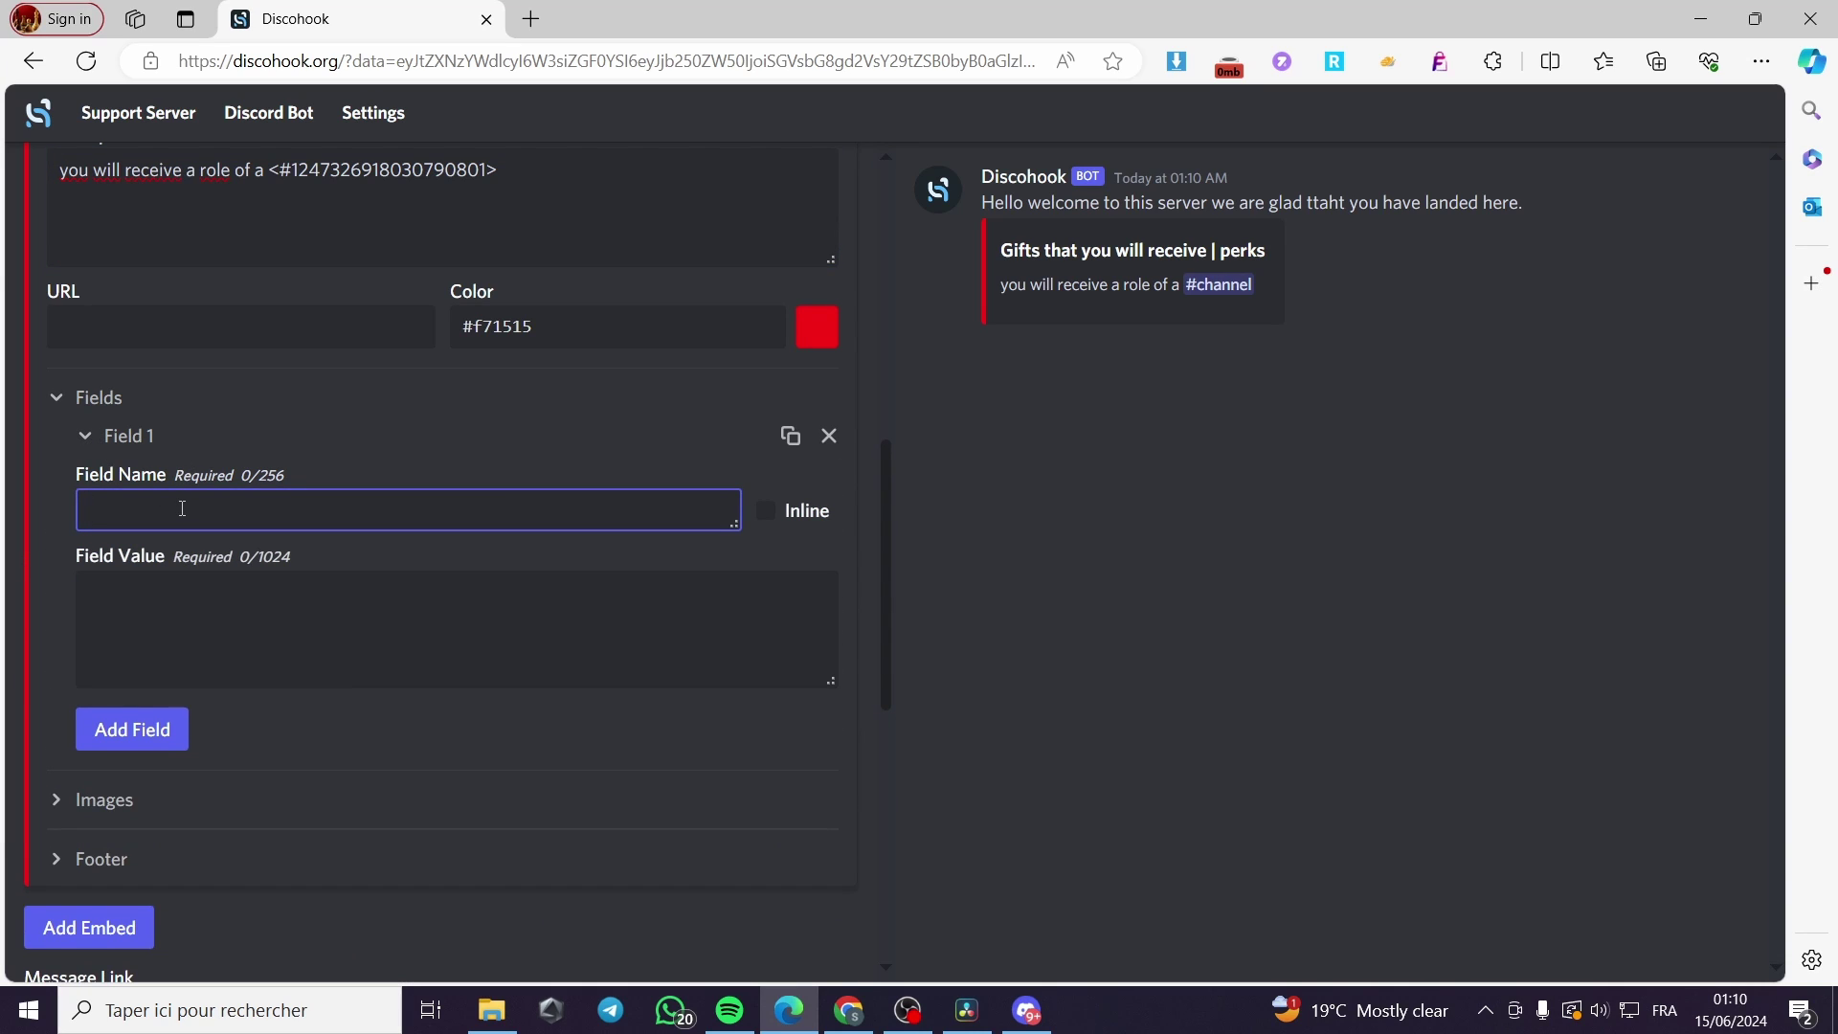
text(Jessie)
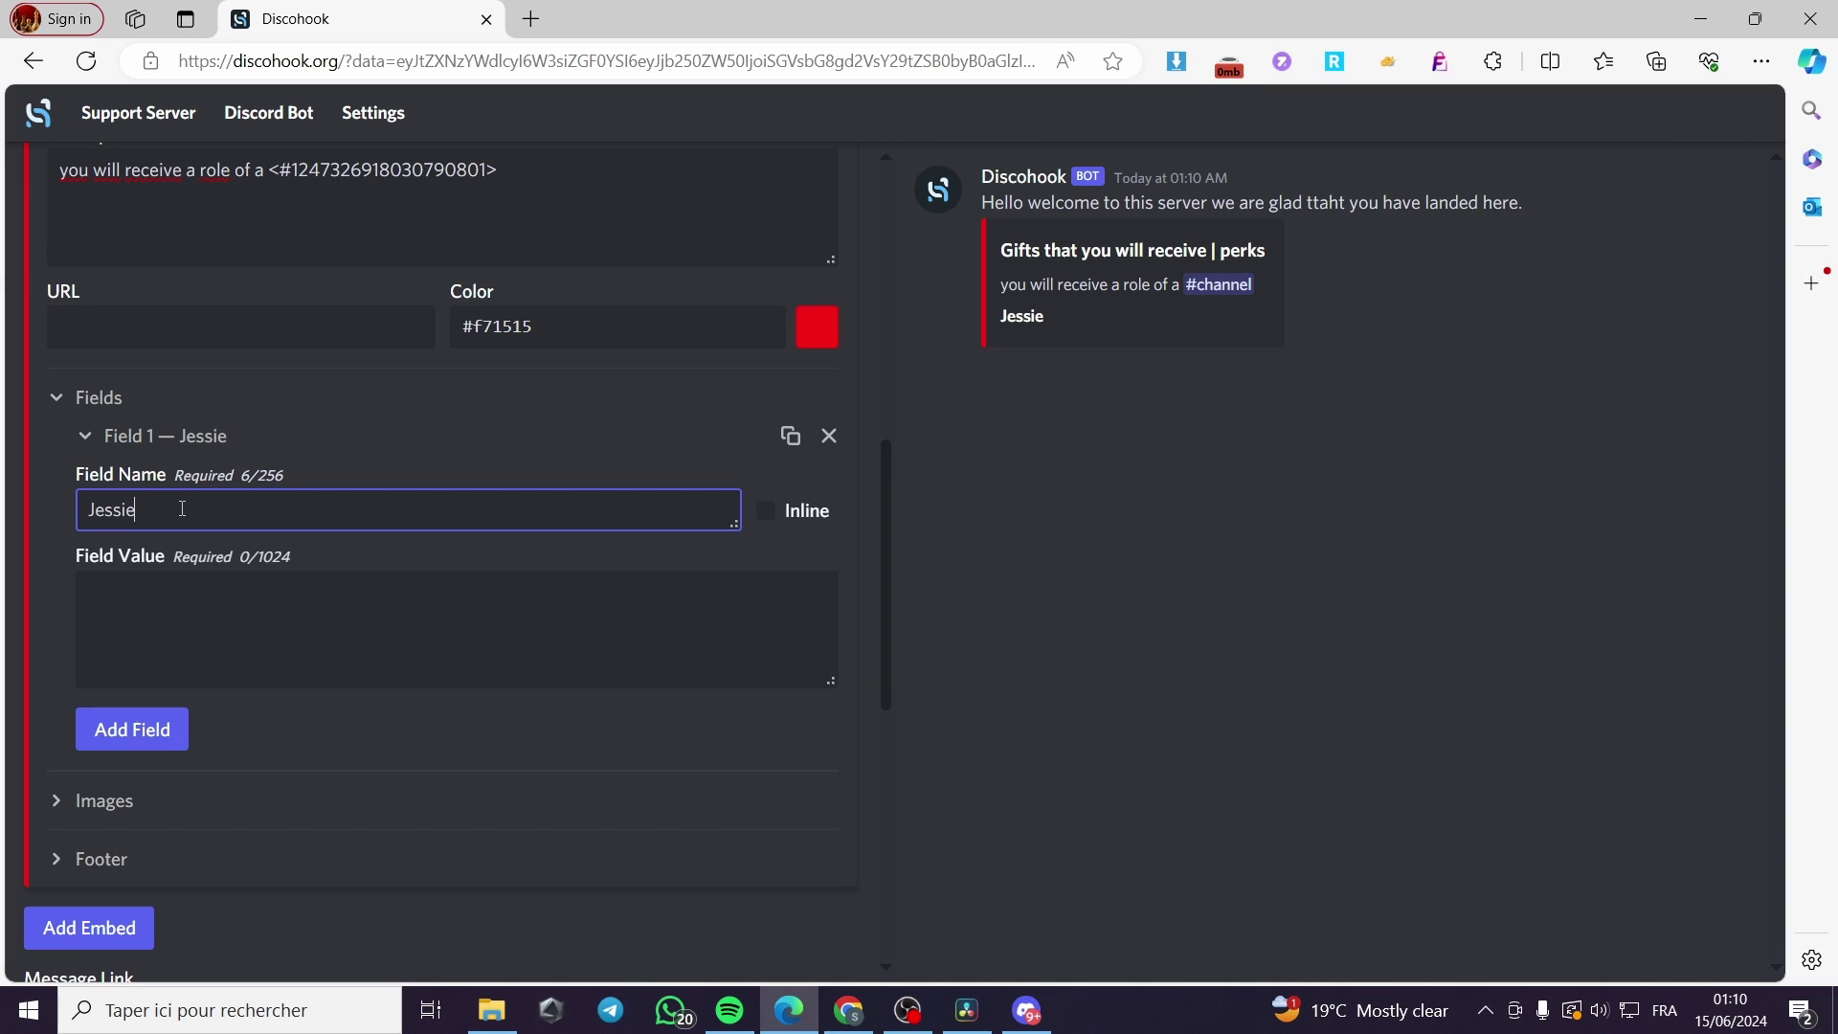
click(188, 603)
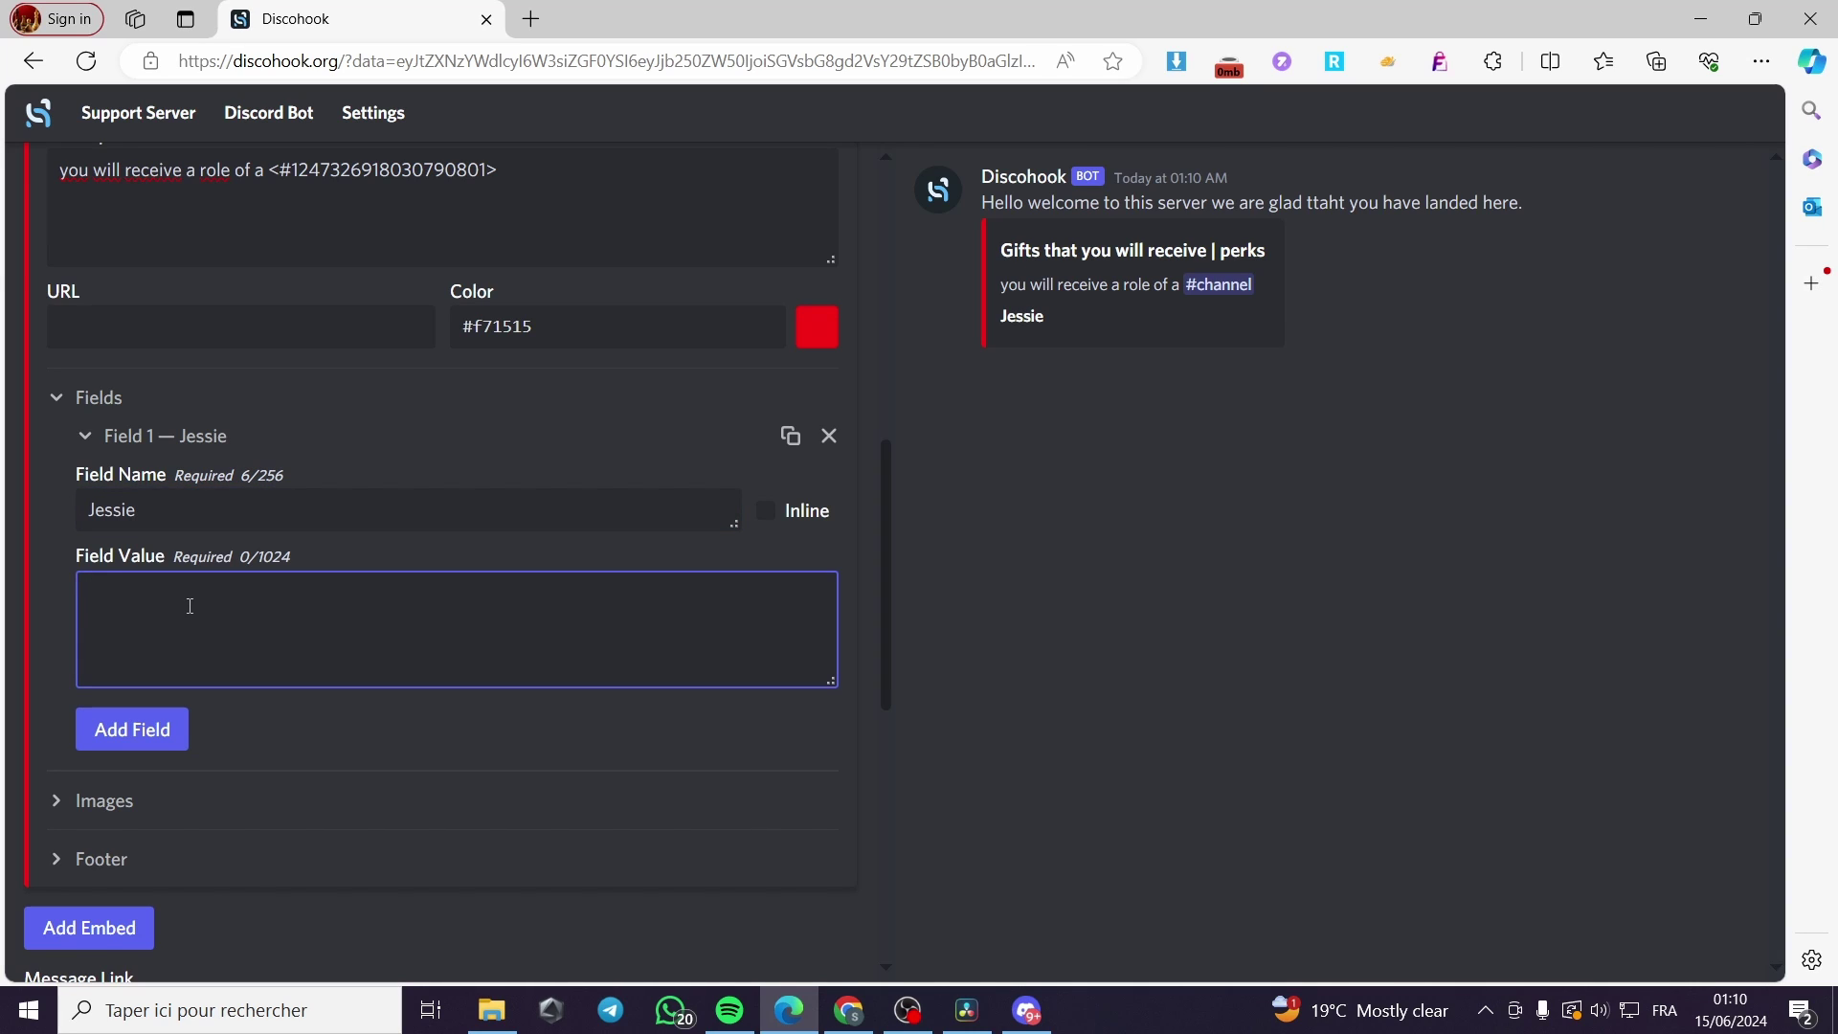
text(carete)
key(BackSpace)
key(BackSpace)
key(BackSpace)
key(BackSpace)
text(rtet)
key(BackSpace)
text(r)
Add a second, empty message below the first one.
scroll(473, 848, down, 3)
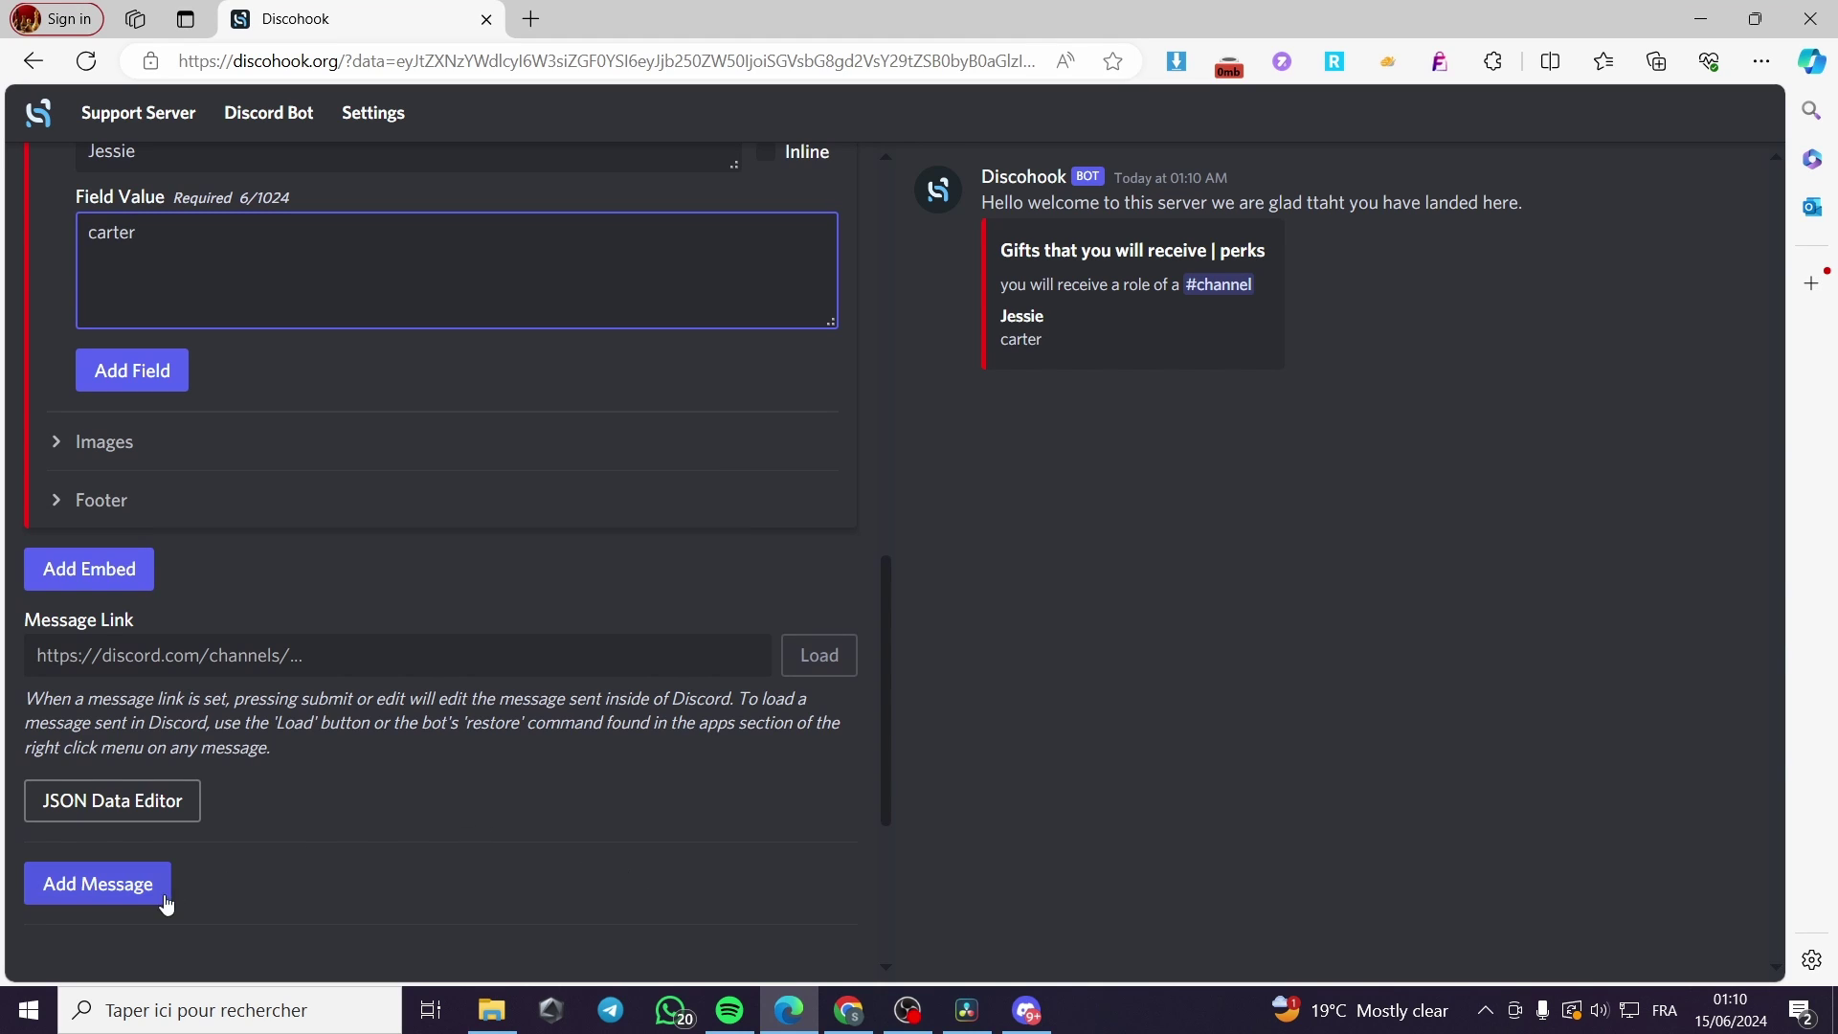
click(113, 882)
scroll(438, 790, down, 3)
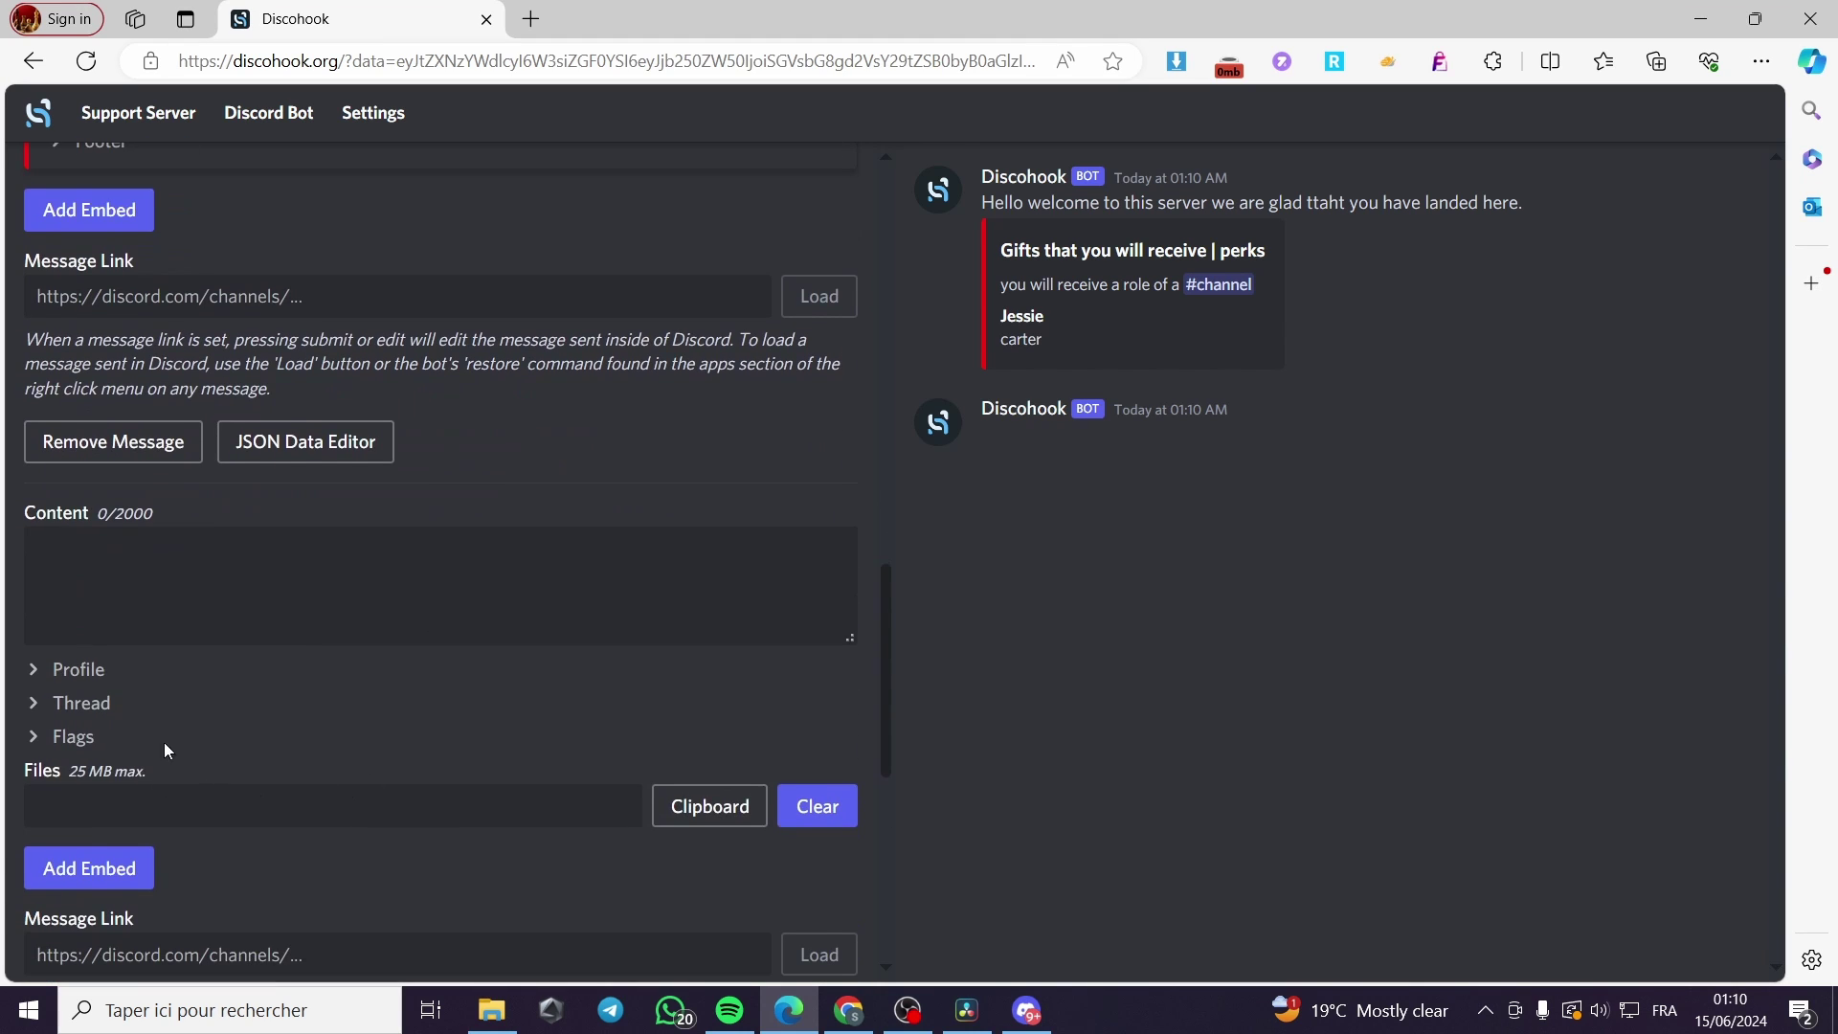